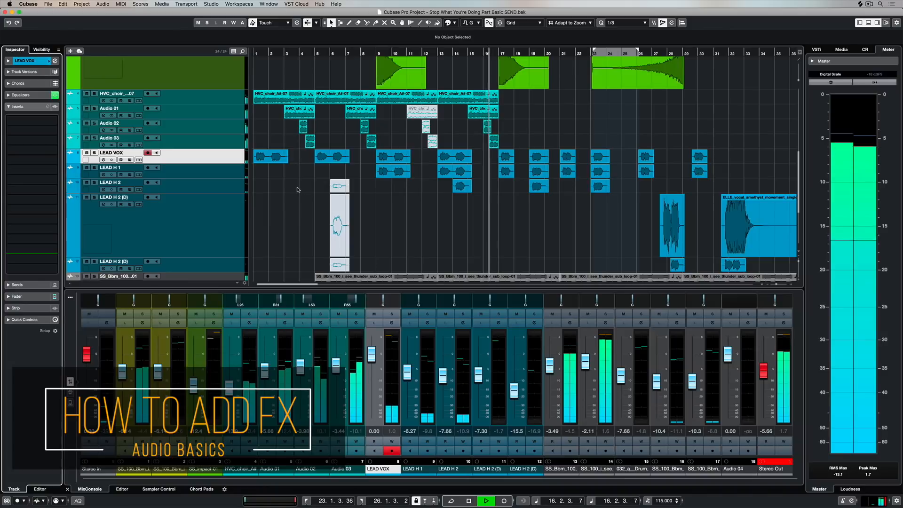
Solo the LEAD VOX track, then load the REVelation reverb in its first insert slot and open its editor.
click(94, 153)
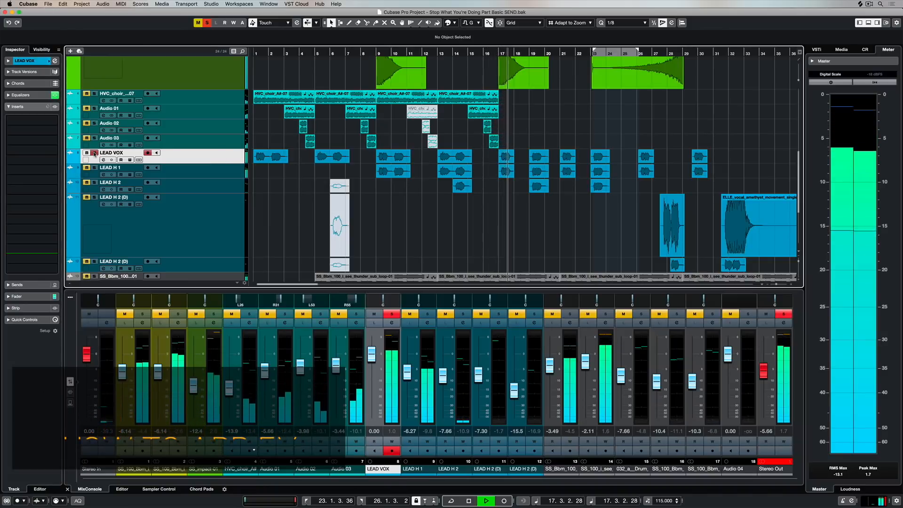
click(53, 121)
text(rever)
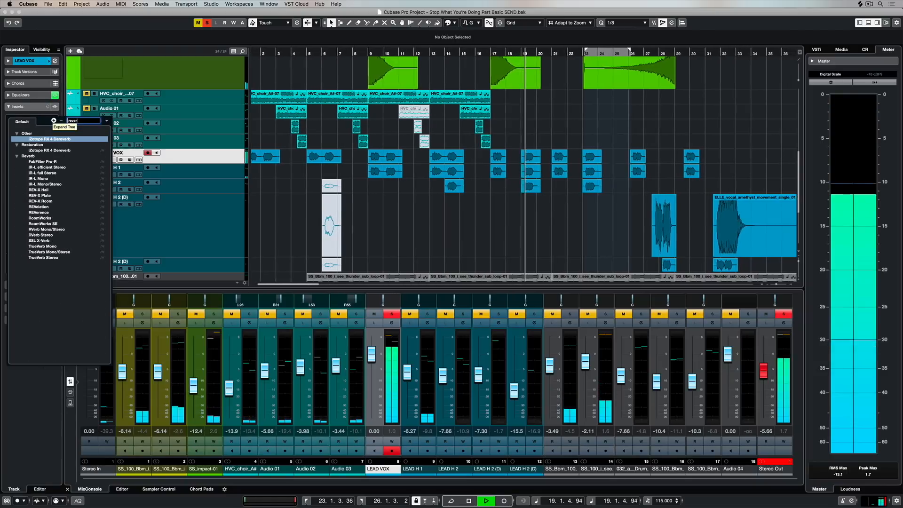
click(42, 206)
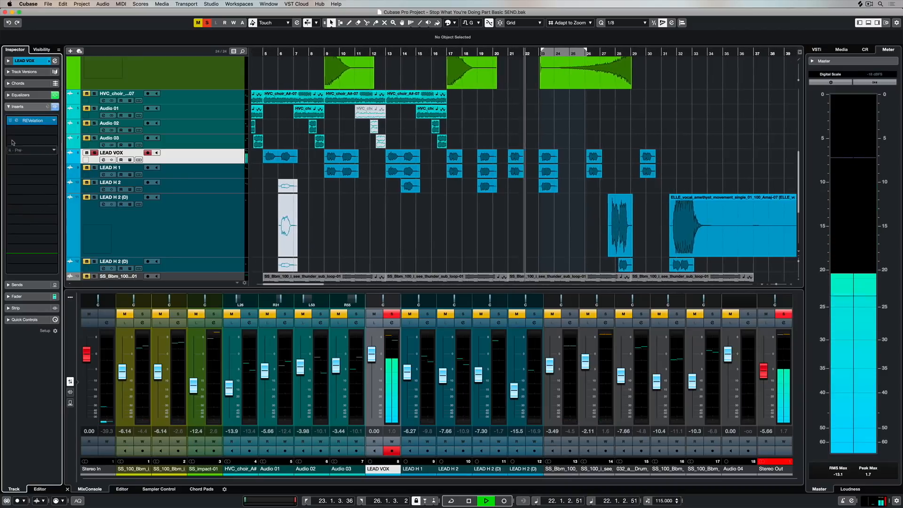
click(16, 122)
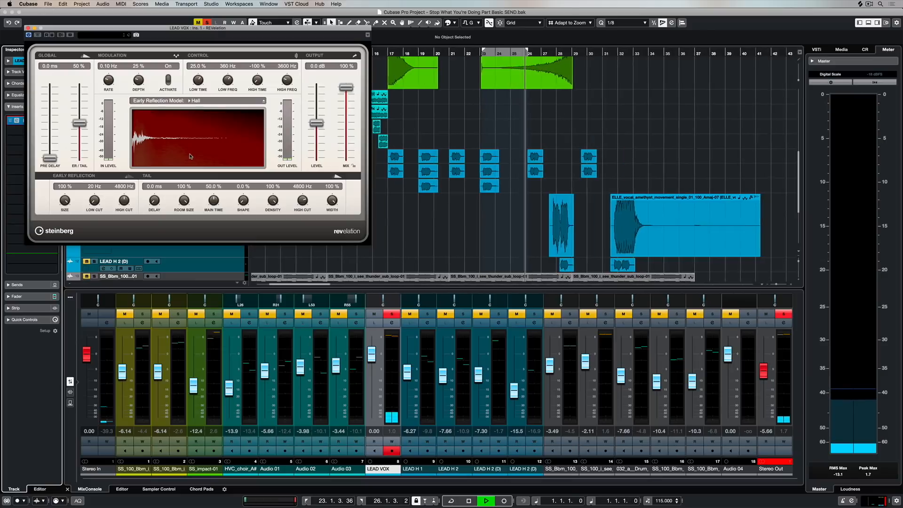
During playback from the project start, set REVelation's room size to 85.5%, main time to 32.5%, ER/tail to 47% and mix to 31%.
key(period)
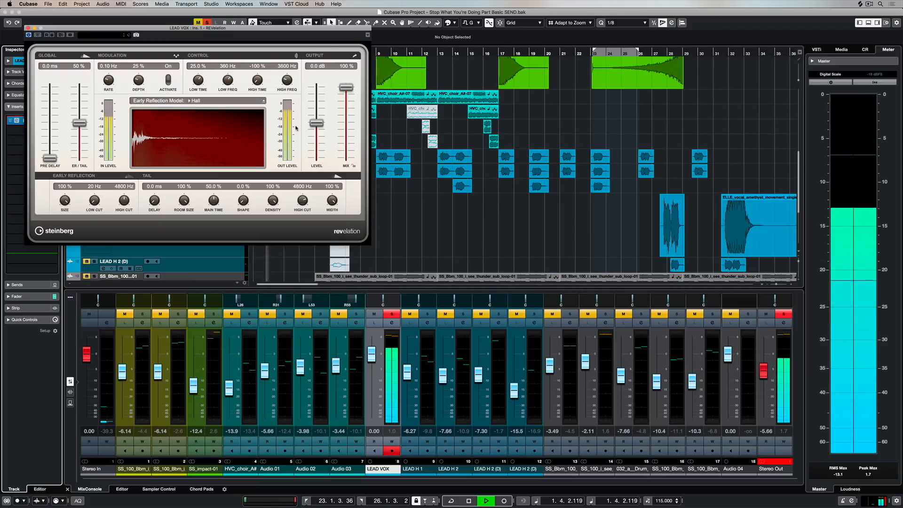
drag(184, 201, 216, 205)
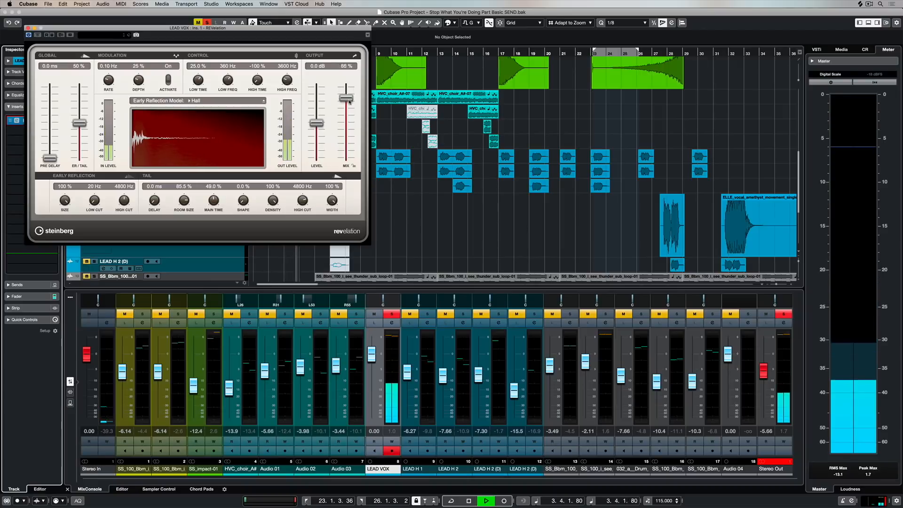
drag(351, 88, 351, 123)
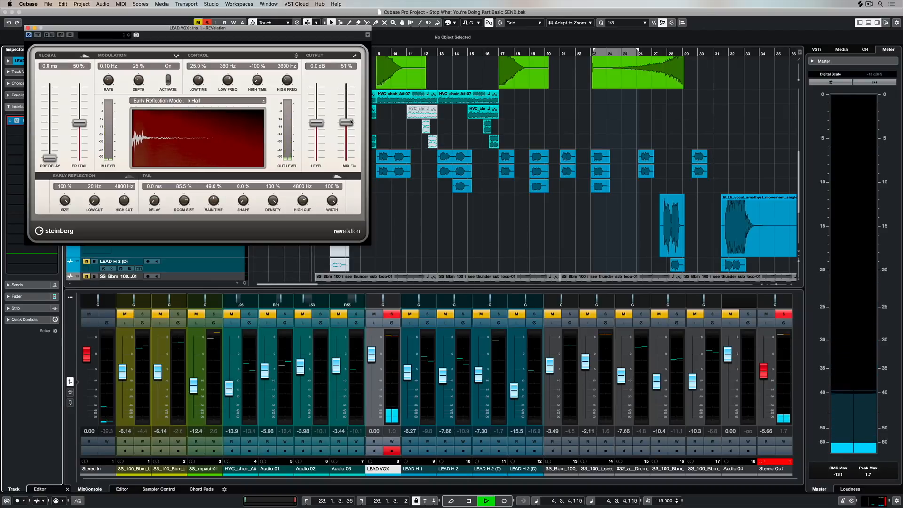
drag(351, 121, 319, 121)
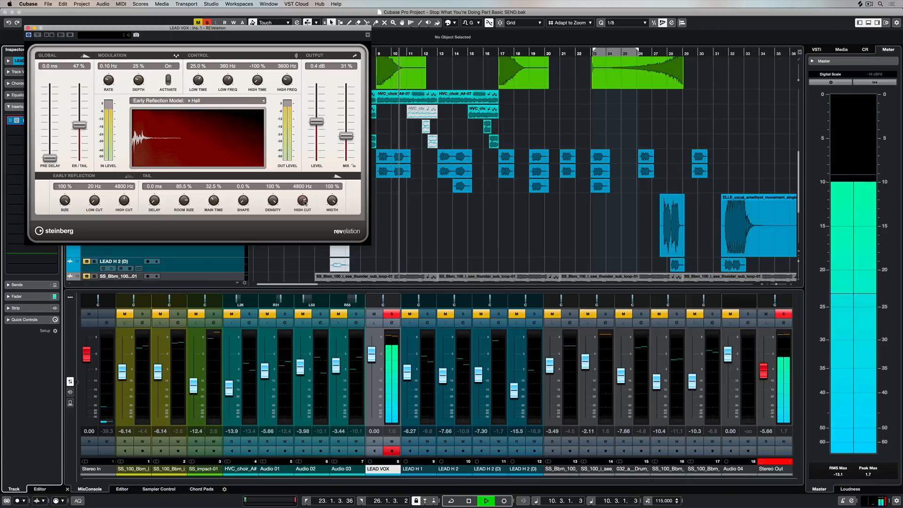
key(space)
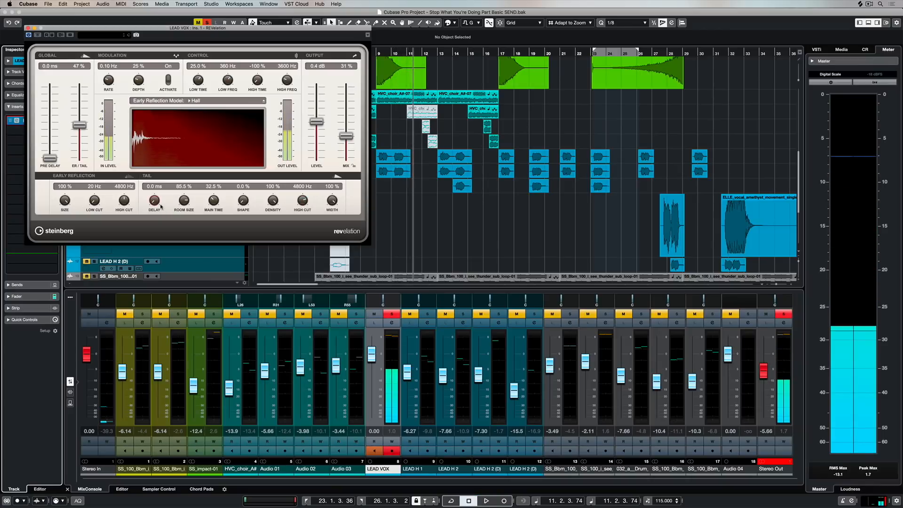
click(26, 27)
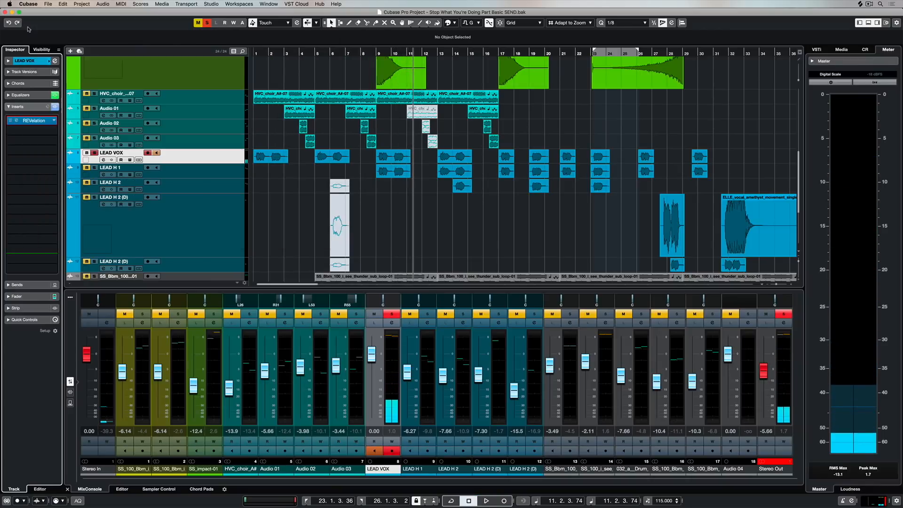
Unsolo LEAD VOX and play the full mix from the start, jumping ahead to about bar 13.
key(Home)
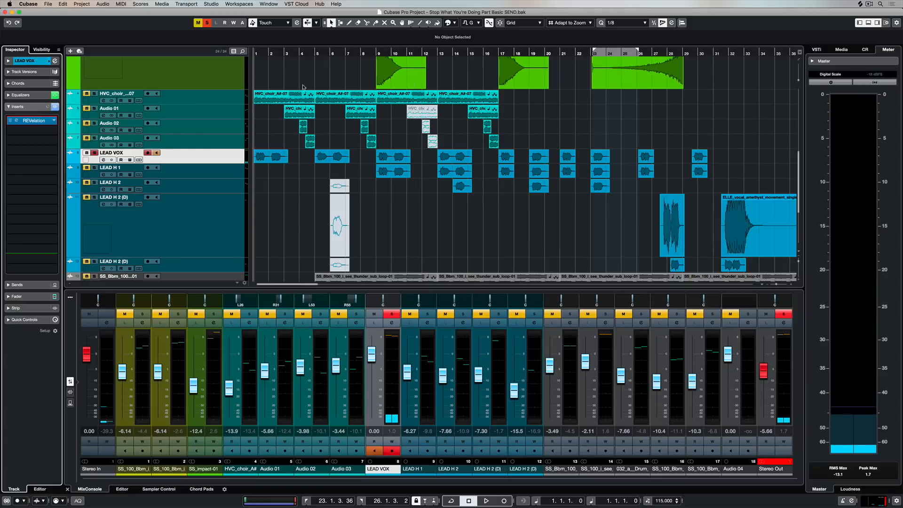
click(95, 153)
key(space)
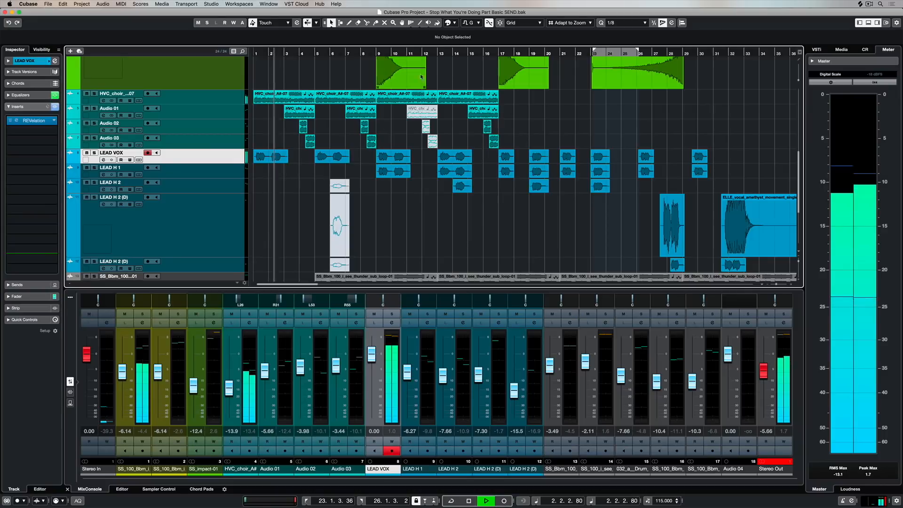
click(440, 53)
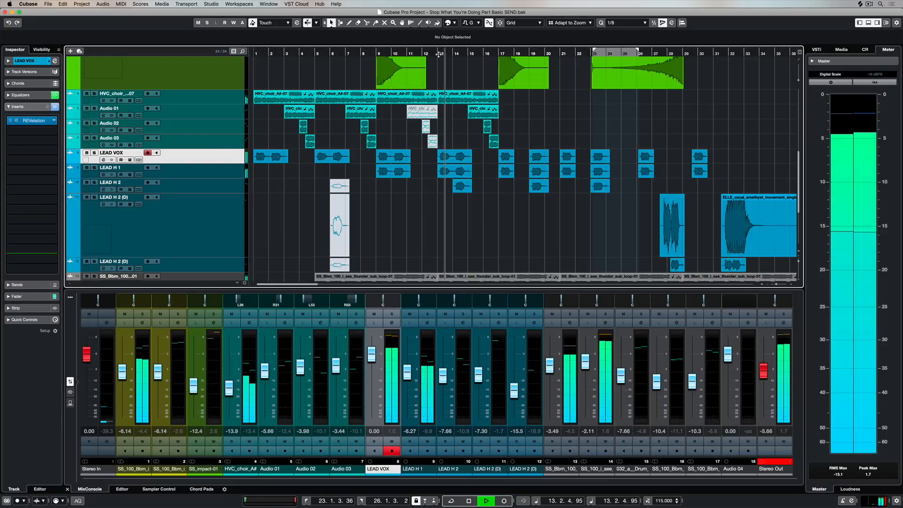
Raise the LEAD H 2 track's volume to -4.73 during playback and stop the transport.
click(224, 189)
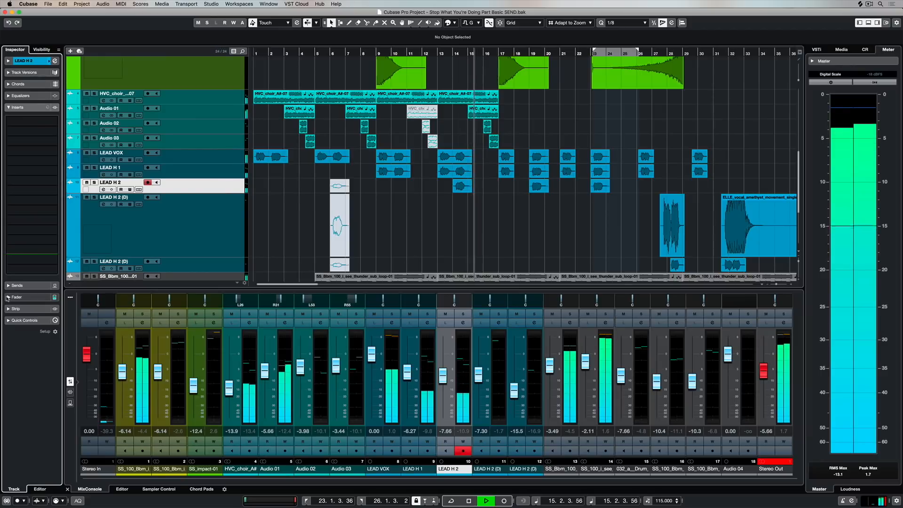
click(8, 297)
drag(20, 204, 20, 199)
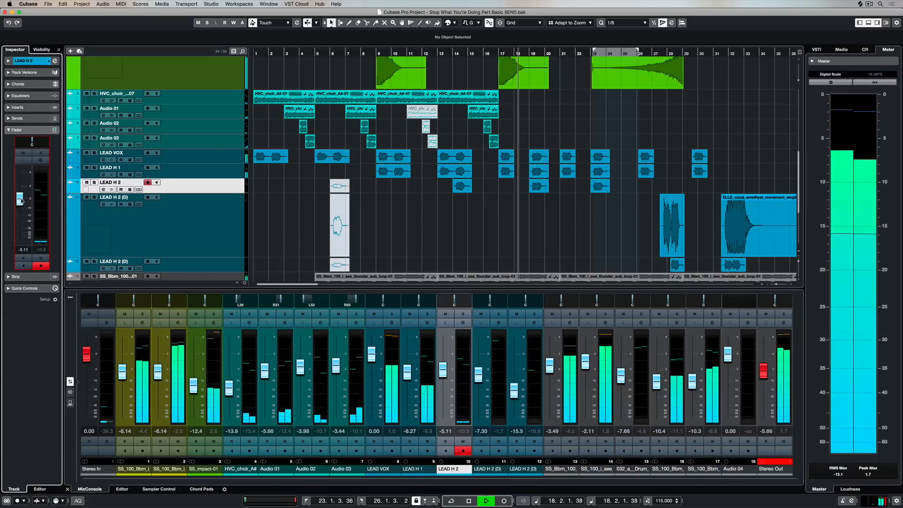
drag(21, 201, 22, 200)
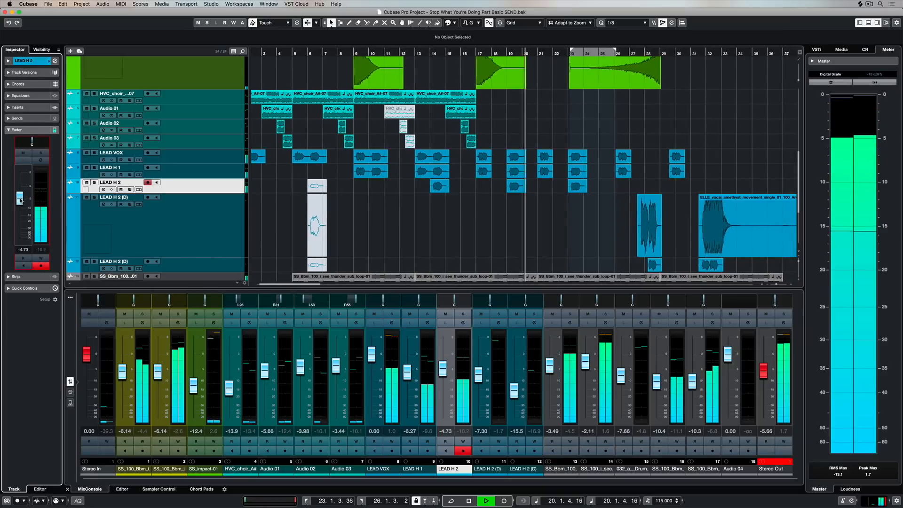
key(space)
Show the mixer's insert slots and copy the REVelation insert from LEAD VOX to LEAD H 1 and LEAD H 2.
click(229, 173)
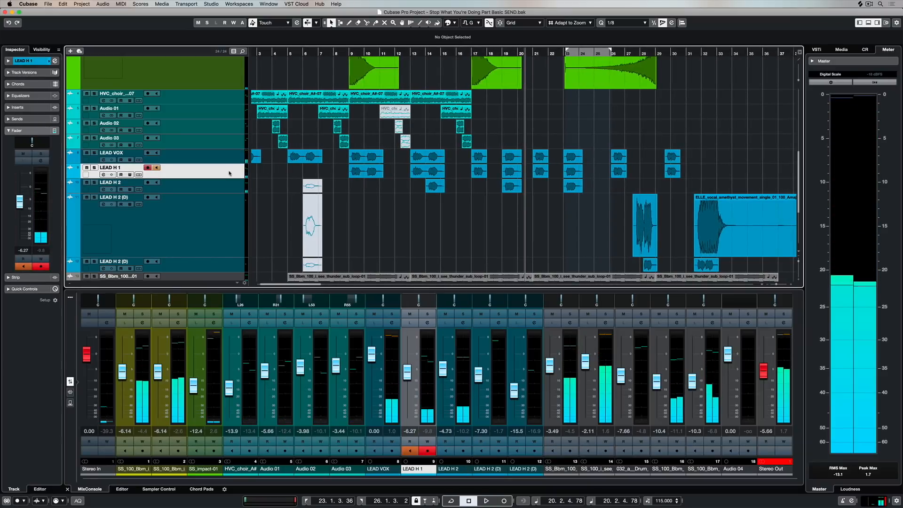
click(229, 187)
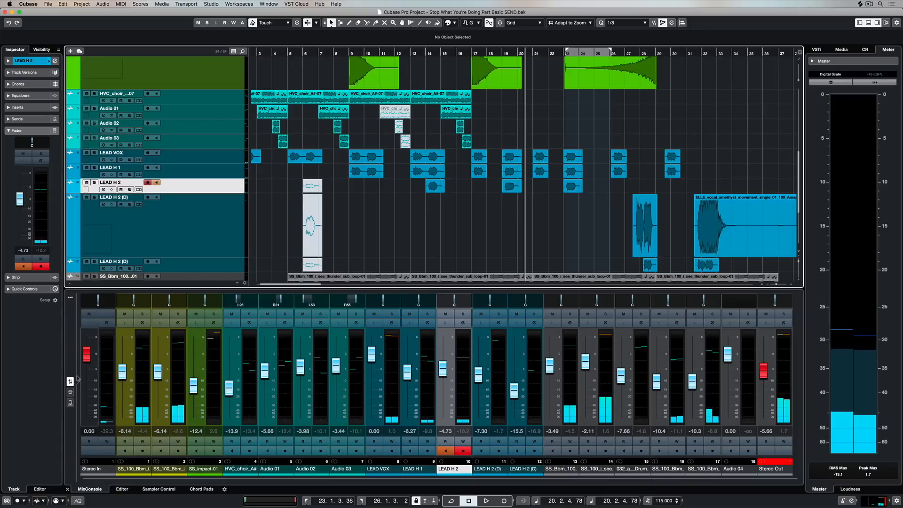
click(70, 392)
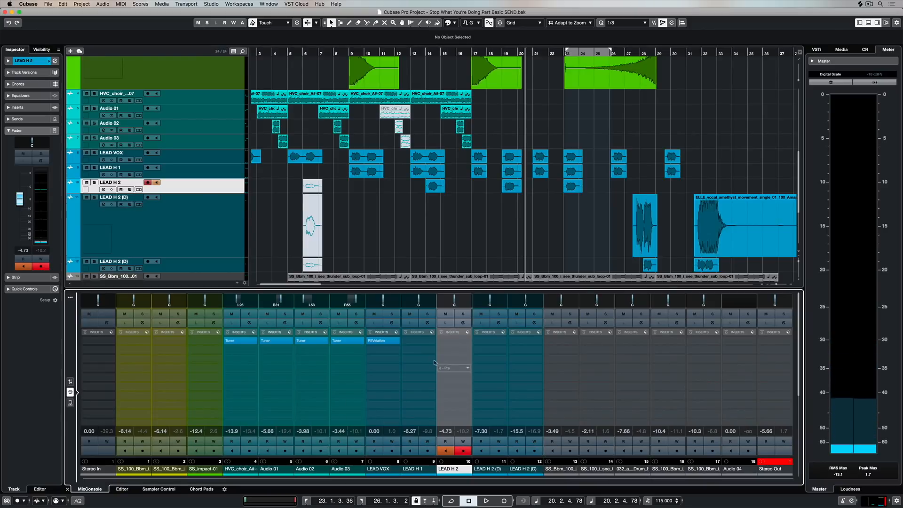
drag(379, 341, 442, 339)
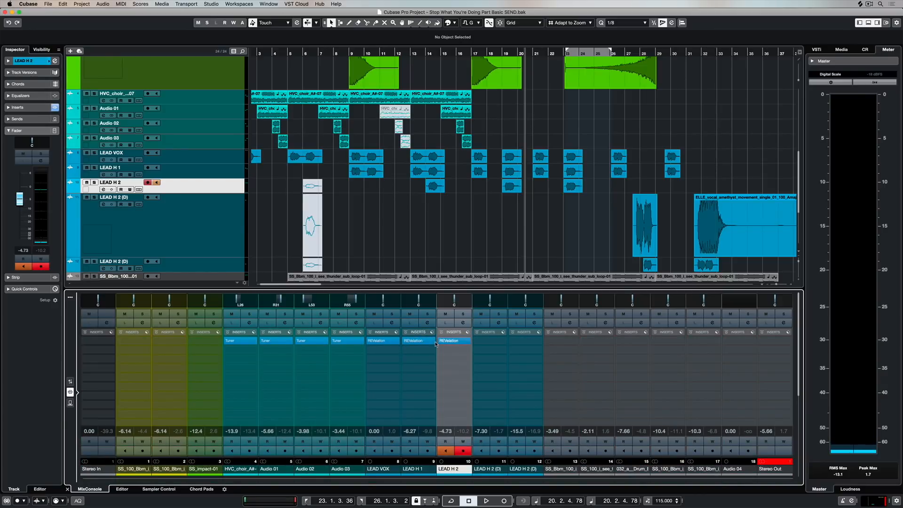
Remove the REVelation inserts from LEAD H 1, LEAD H 2 and LEAD VOX and return the mixer to its fader view.
click(433, 342)
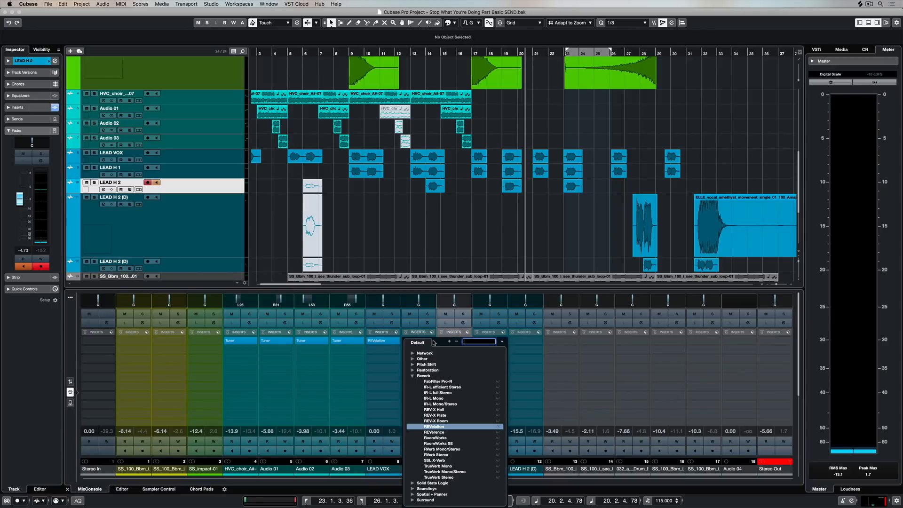
scroll(432, 354, up, 4)
click(426, 354)
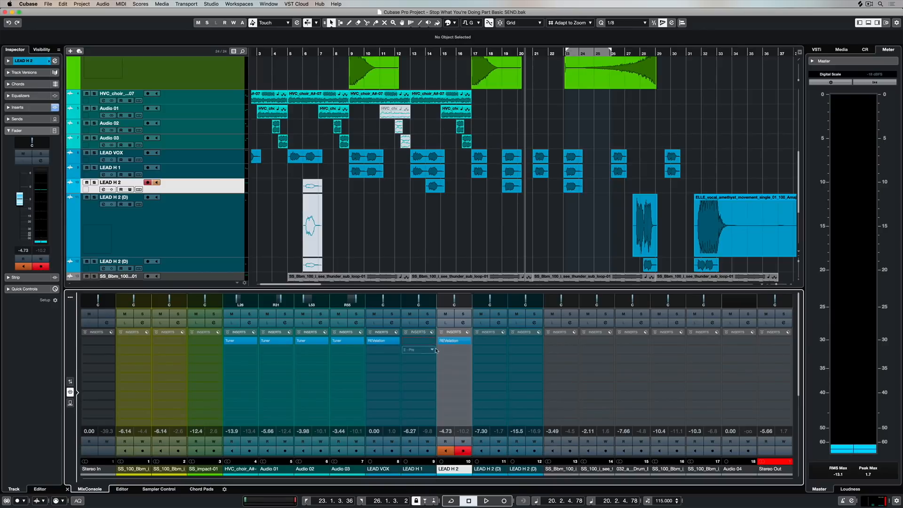
click(468, 341)
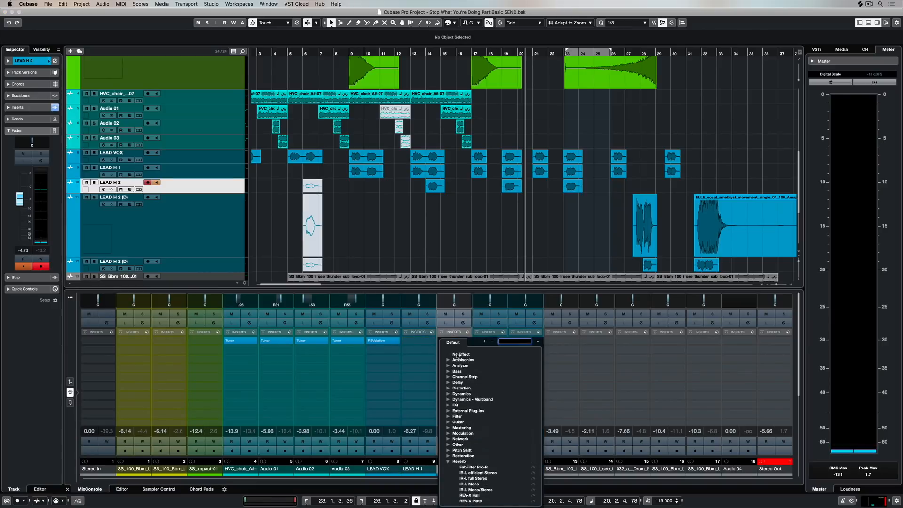
click(455, 354)
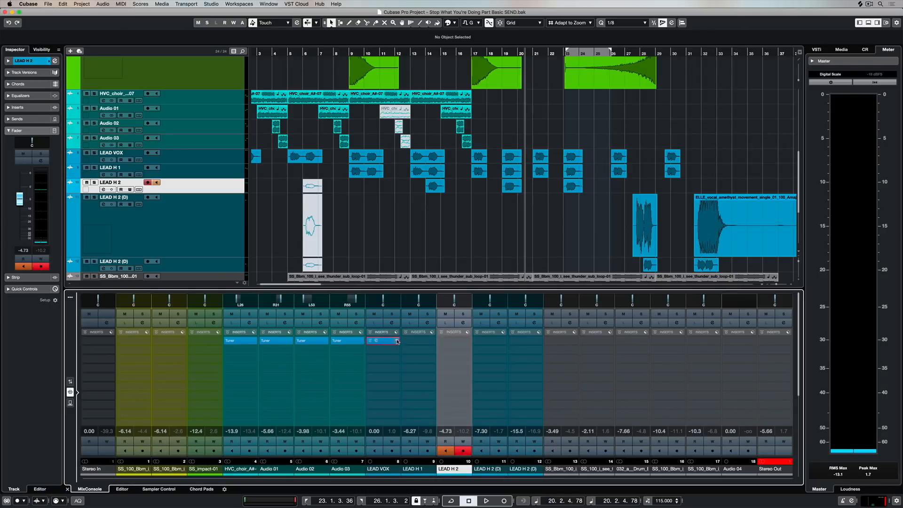
click(397, 340)
click(387, 355)
click(70, 382)
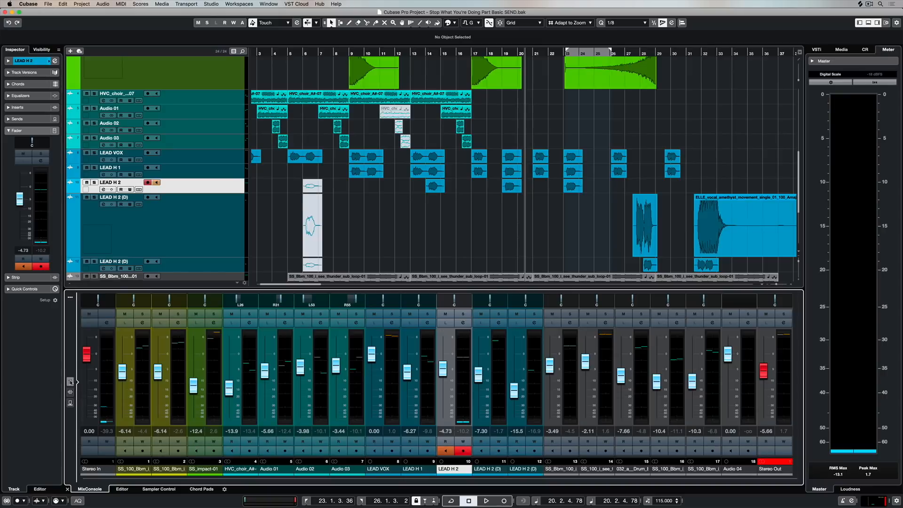
Load the Compressor from the Dynamics category in the first insert slot of LEAD VOX and open its editor.
click(180, 159)
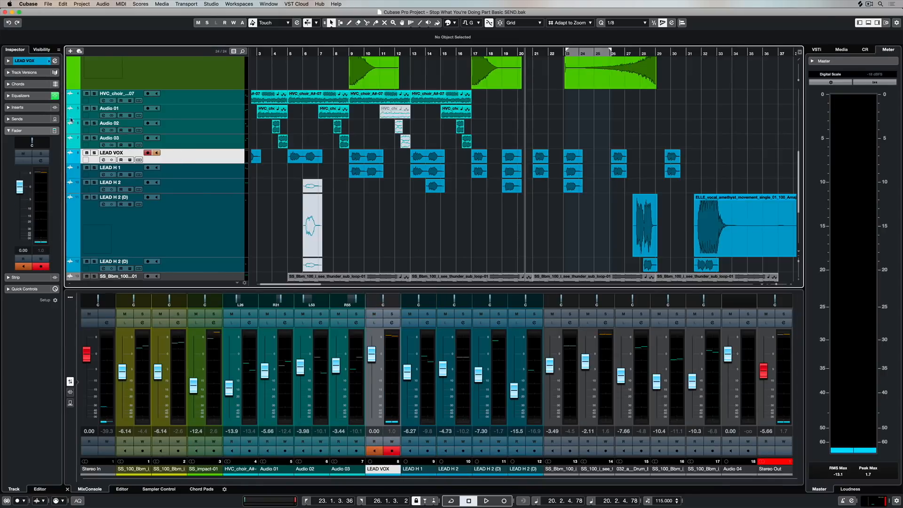
click(9, 107)
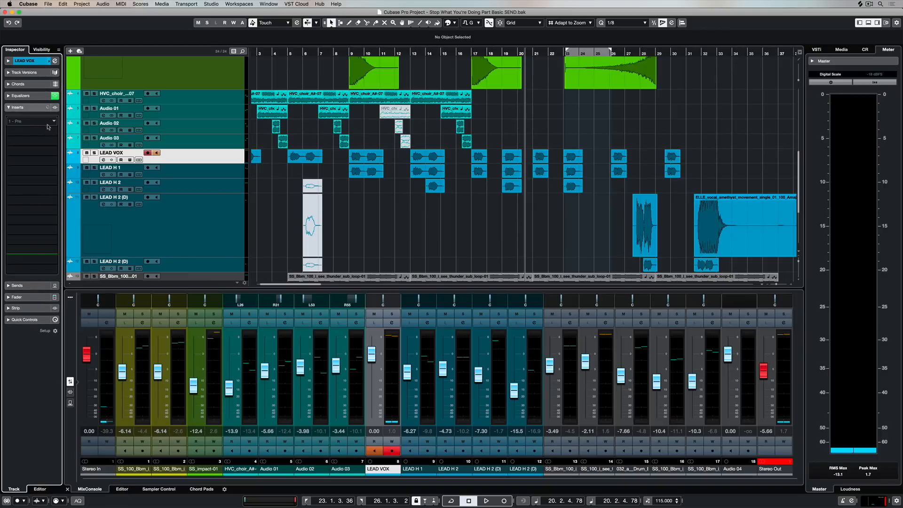
click(54, 121)
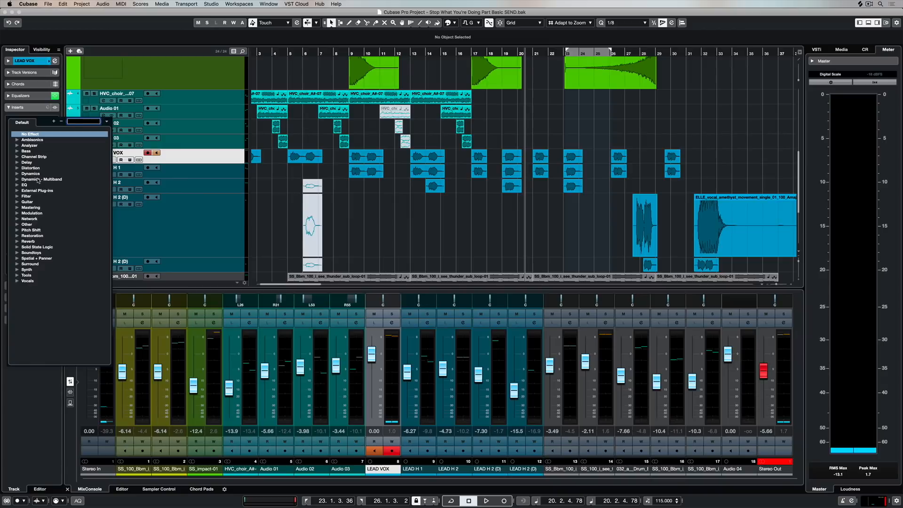
click(17, 174)
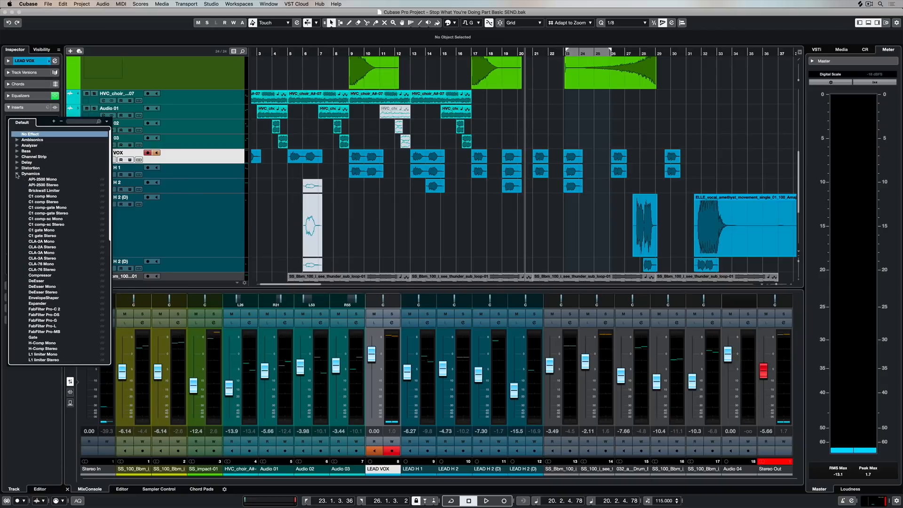
click(42, 275)
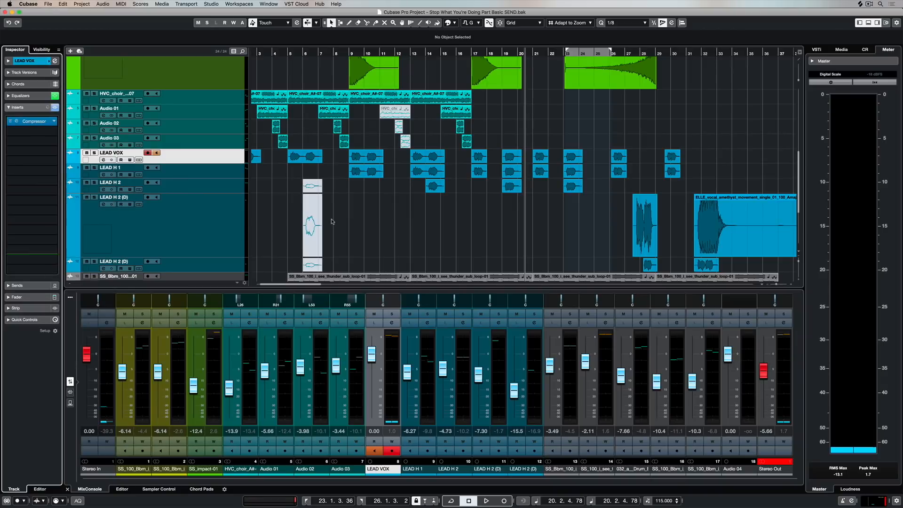
click(16, 121)
While playing from the start, lower the compressor's threshold to about -27 dB and replace automatic make-up with a 9.2 dB make-up gain.
key(Home)
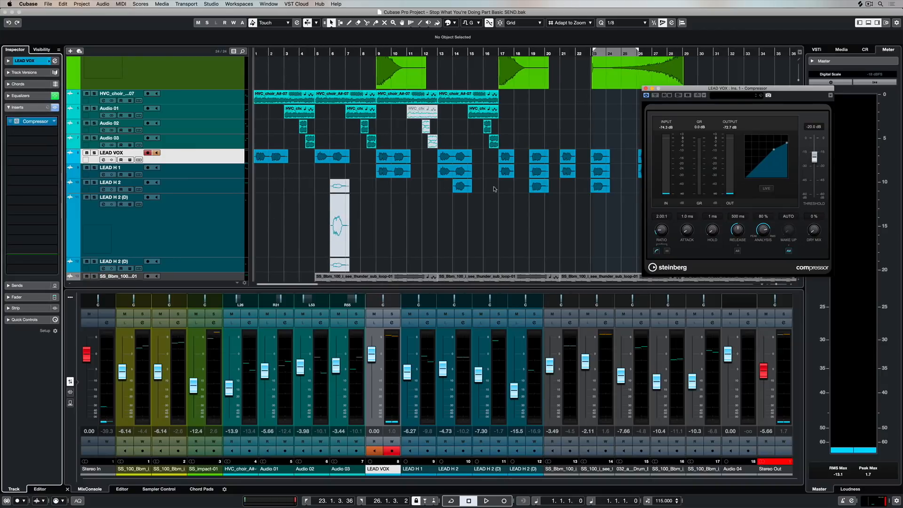
key(space)
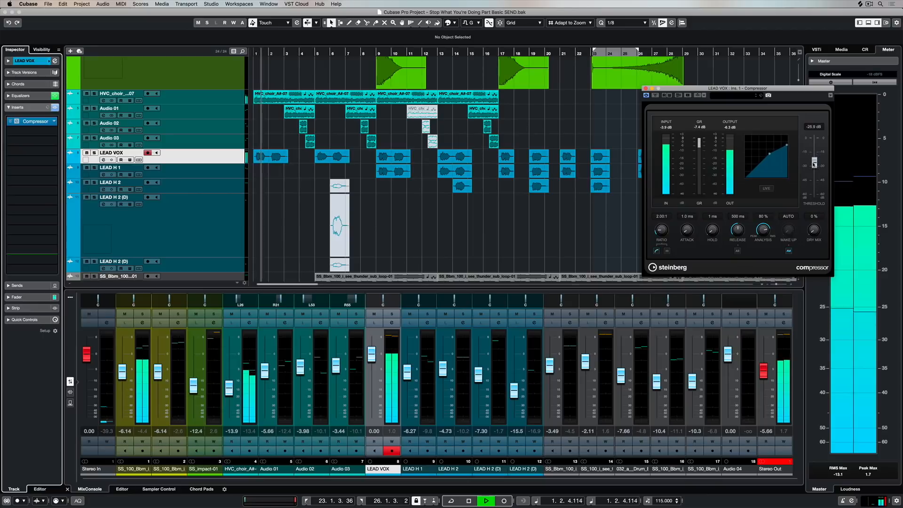
drag(761, 87, 608, 68)
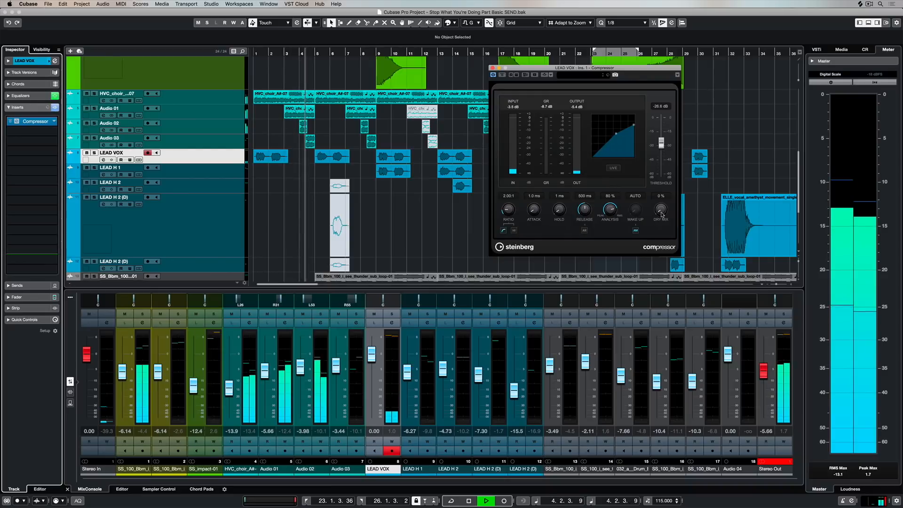
click(635, 230)
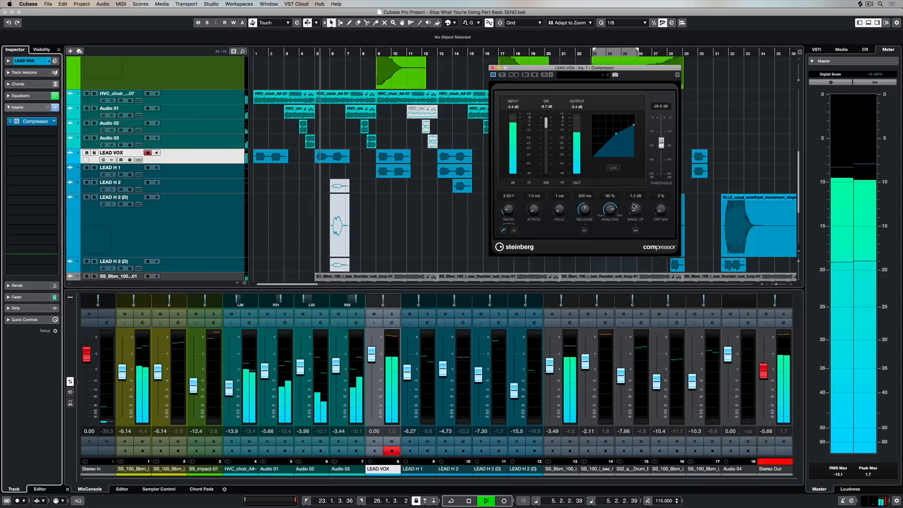
drag(636, 192, 637, 187)
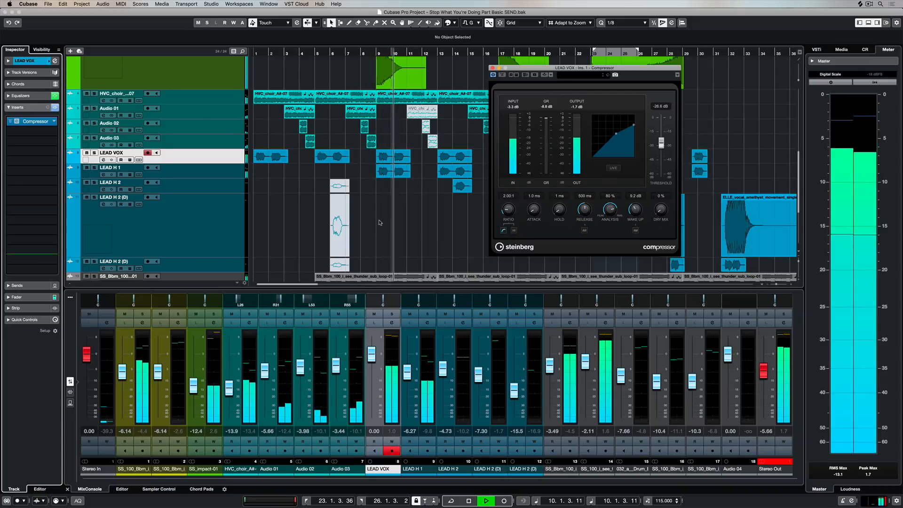
Show the mixer's insert slots and copy the Compressor insert from LEAD VOX to LEAD H 1 and LEAD H 2.
click(70, 393)
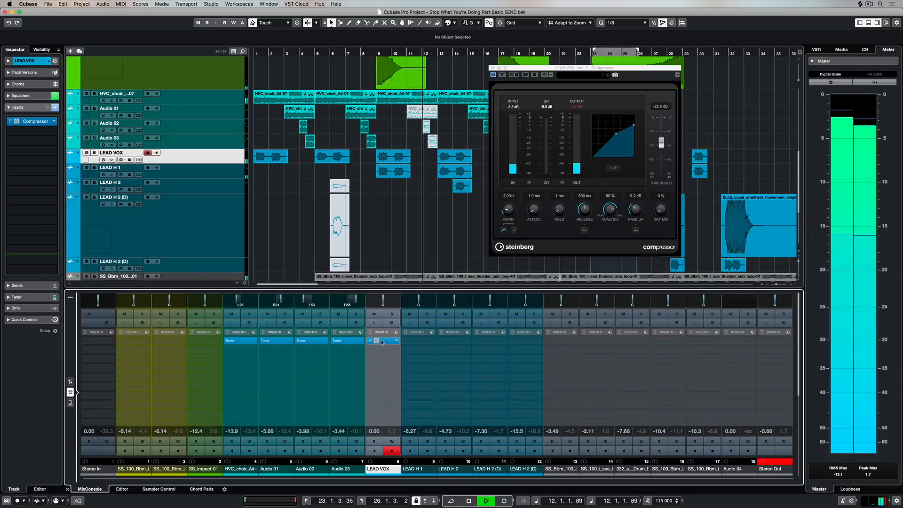
drag(418, 342, 448, 344)
click(412, 342)
click(412, 342)
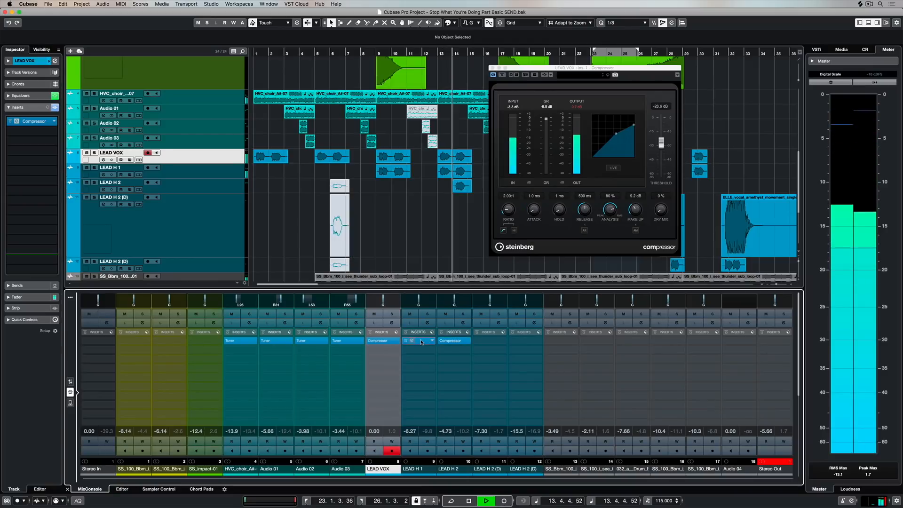
Set LEAD H 1's compressor to a -18.8 dB threshold and 7.2 dB make-up gain during playback, and close both compressor editors.
click(412, 342)
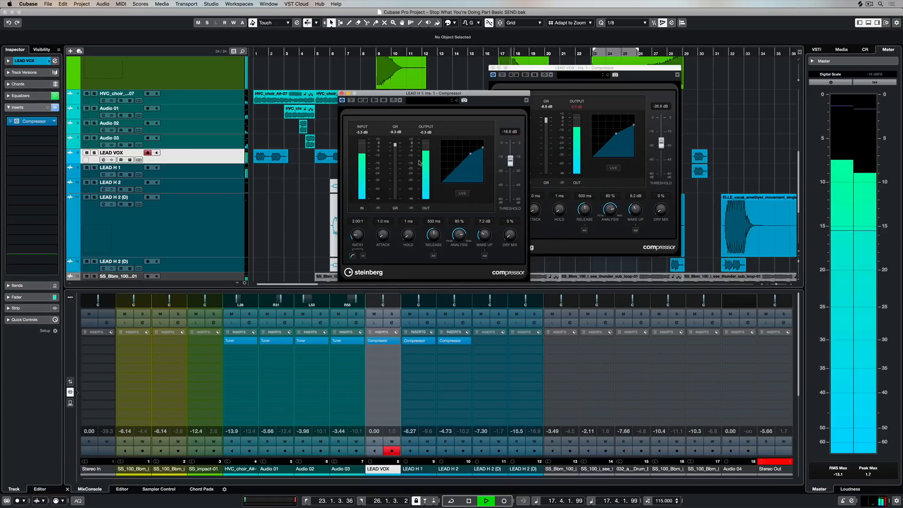
click(342, 93)
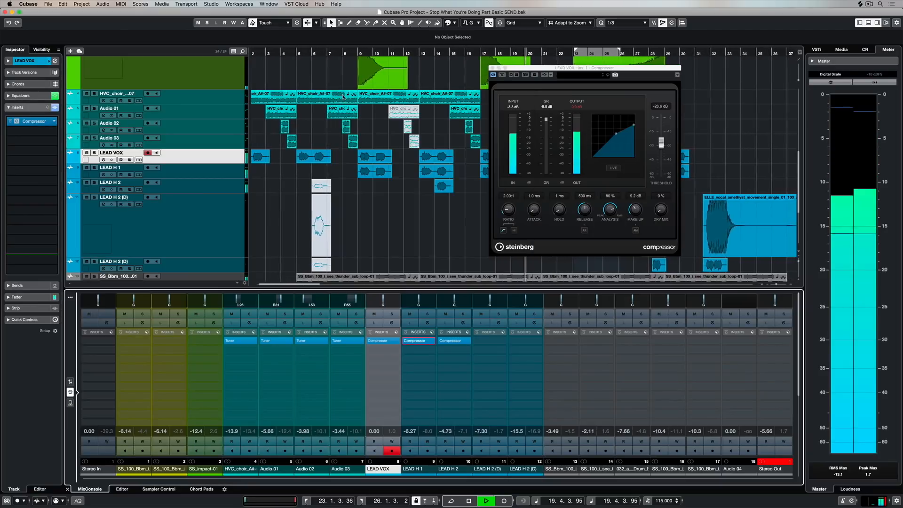
click(491, 68)
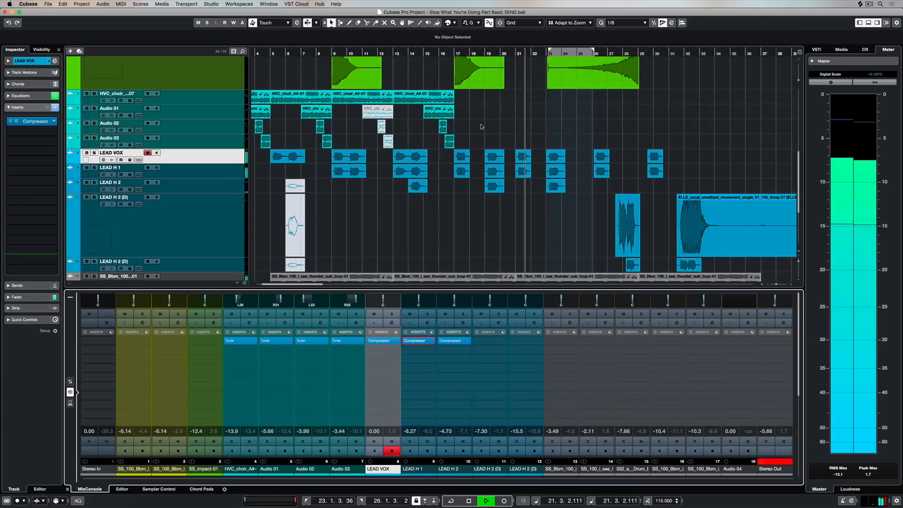
Stop playback, return the mixer to its fader view and select the five lead vocal tracks from LEAD VOX to the last LEAD H 2 (D).
key(period)
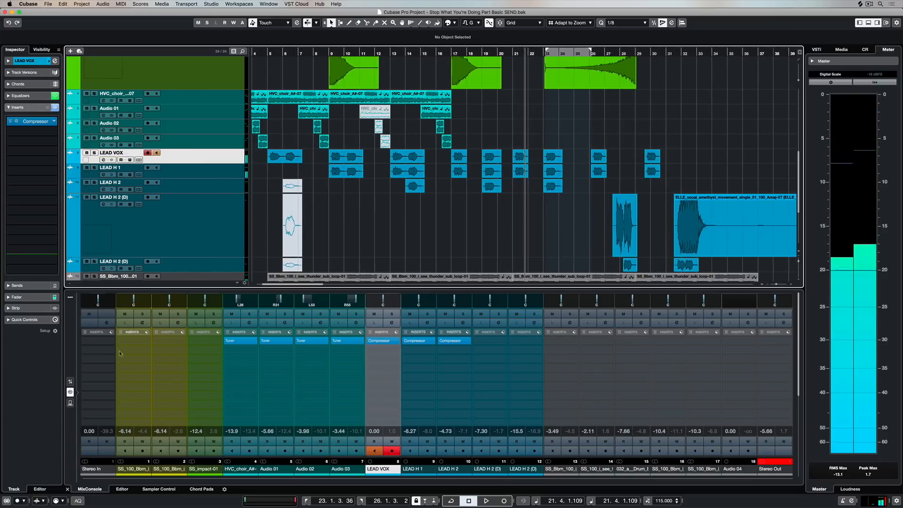
click(70, 381)
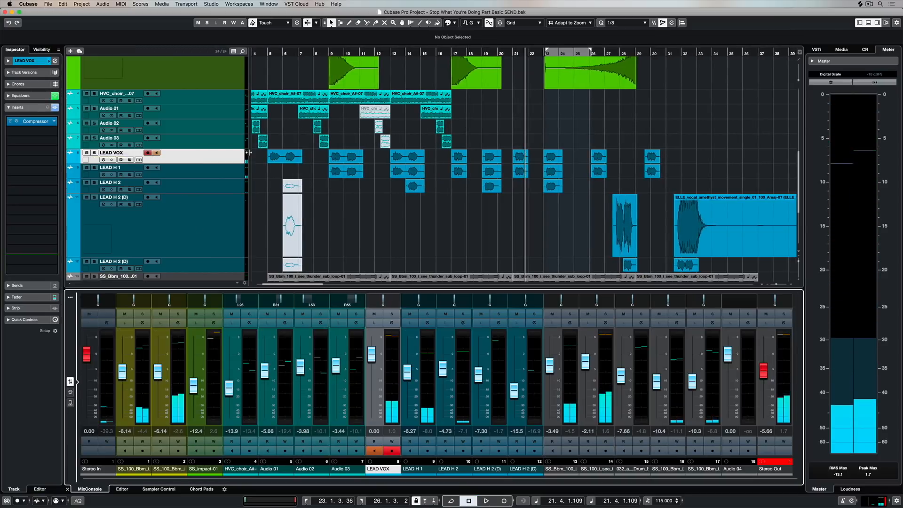
shift+click(224, 232)
scroll(229, 229, down, 2)
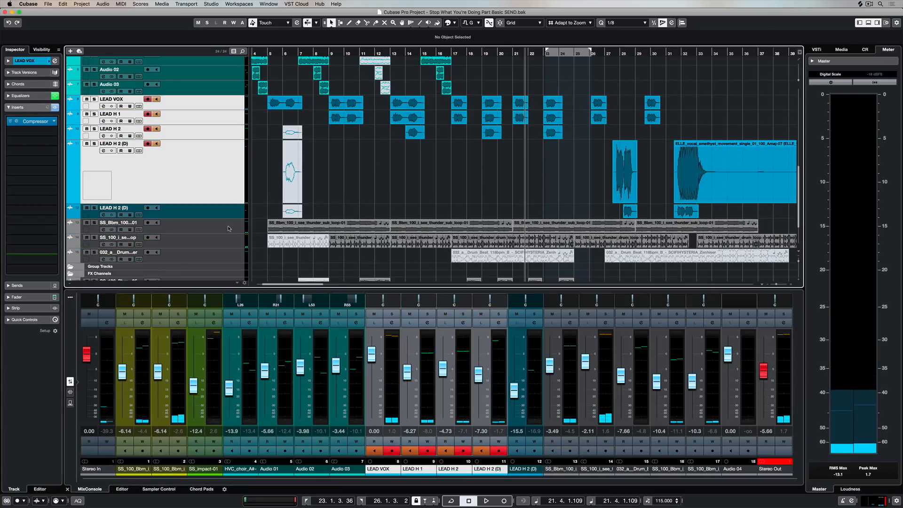
shift+click(226, 213)
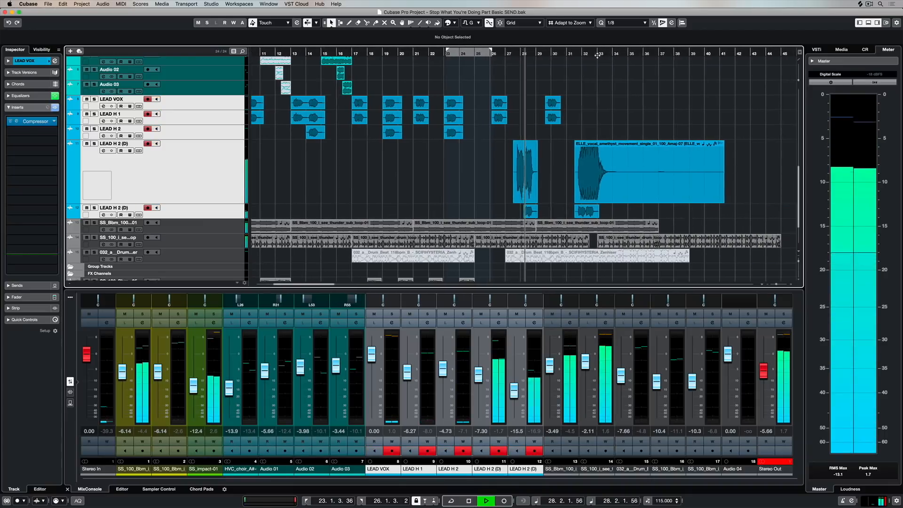
While playing the later vocal section, set the channel 12 LEAD H 2 (D) fader to -11.3 dB and the channel 11 fader to -8.31 dB.
click(493, 53)
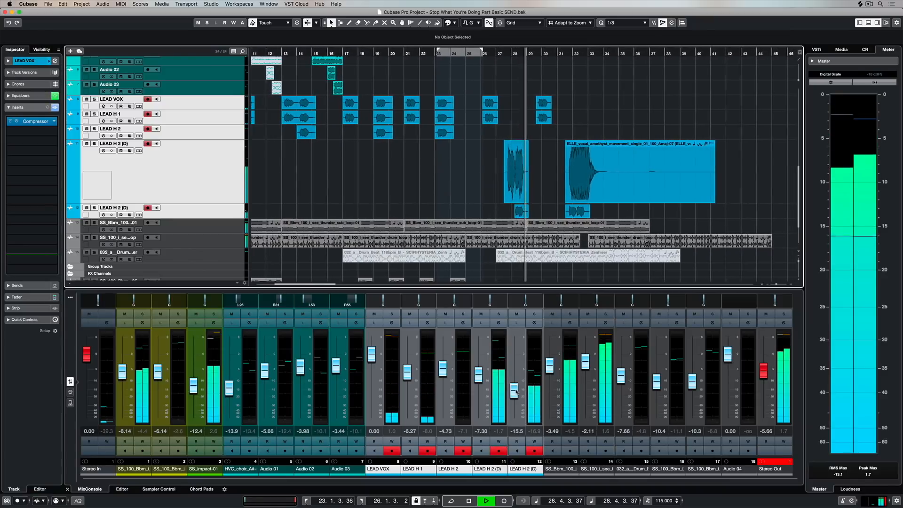
drag(515, 391, 514, 383)
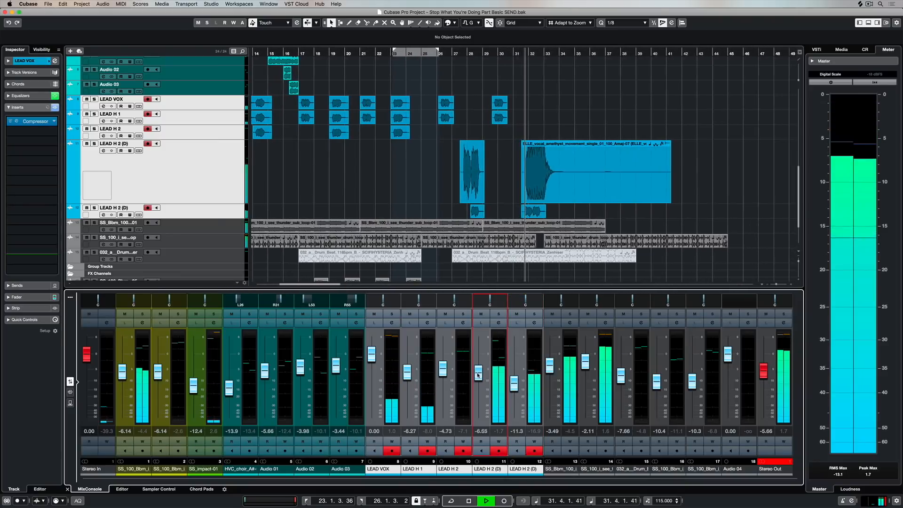
drag(478, 376, 478, 373)
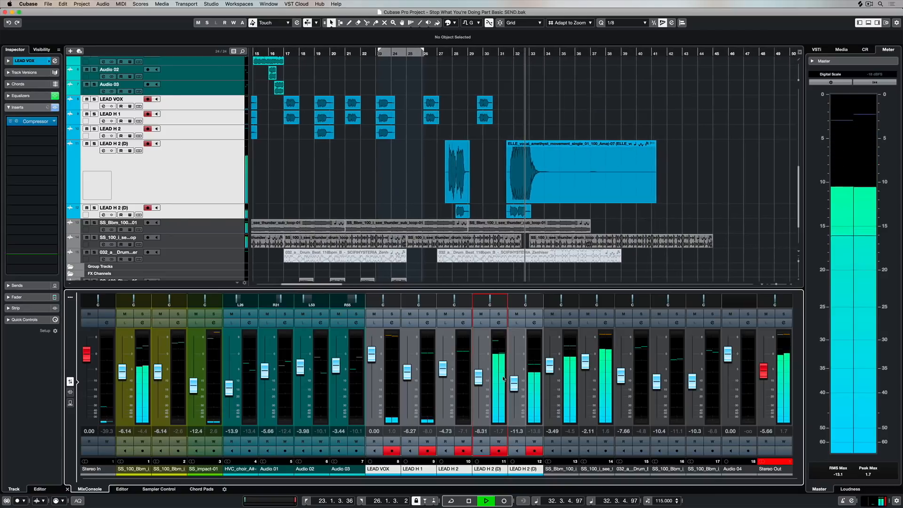
click(429, 52)
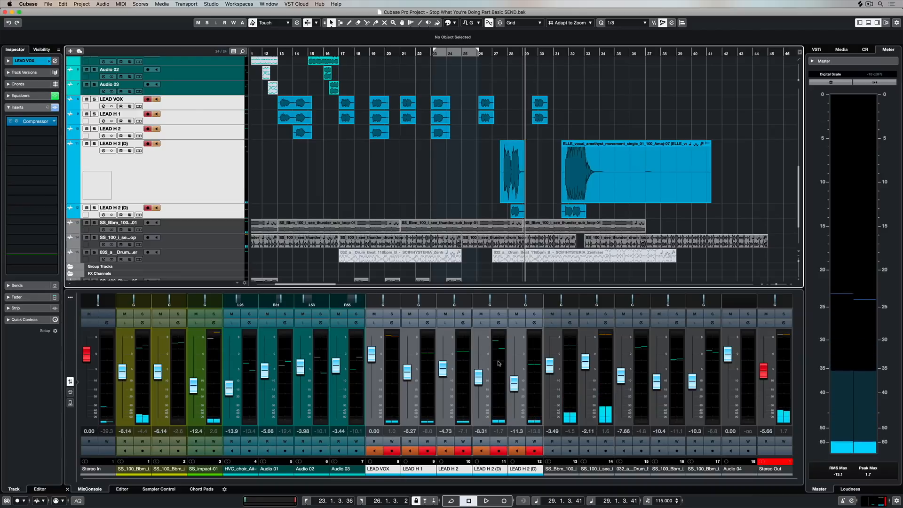
Add a stereo group channel named LEAD VOCAL G to the selected lead vocal channels.
right_click(499, 363)
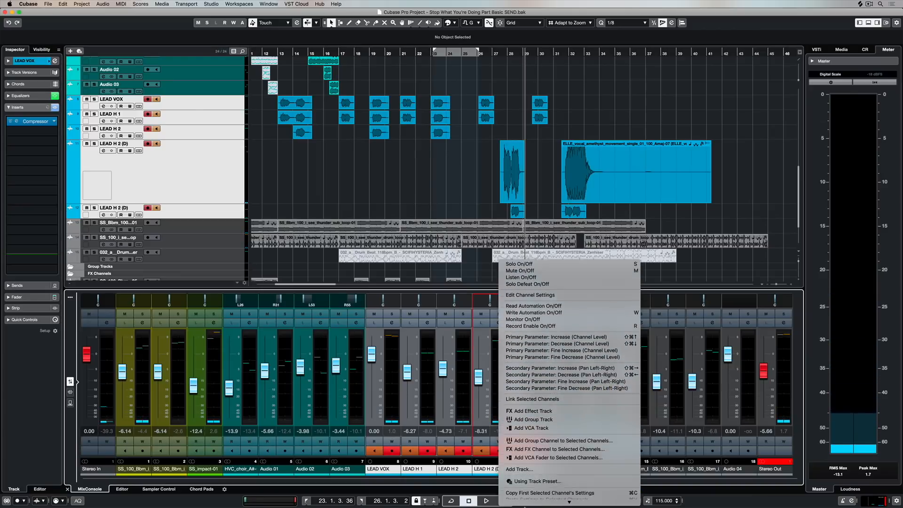
mouse_move(524, 507)
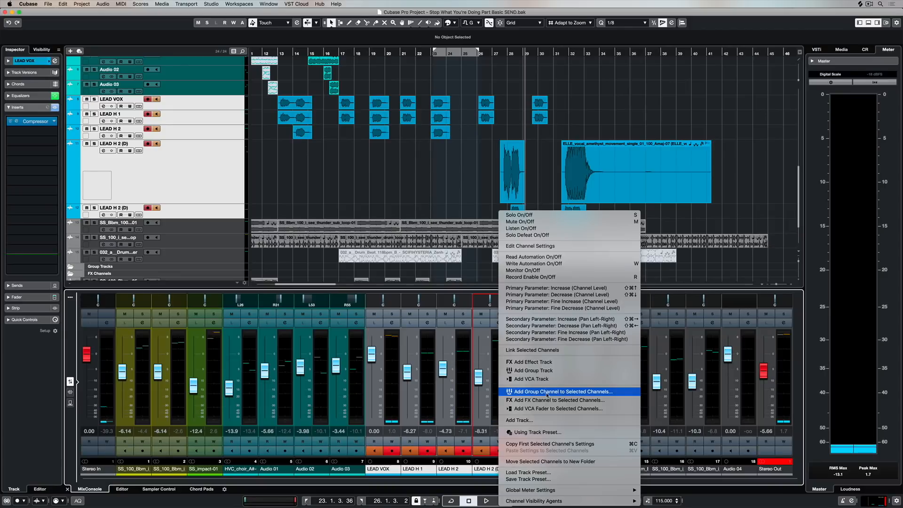
click(547, 392)
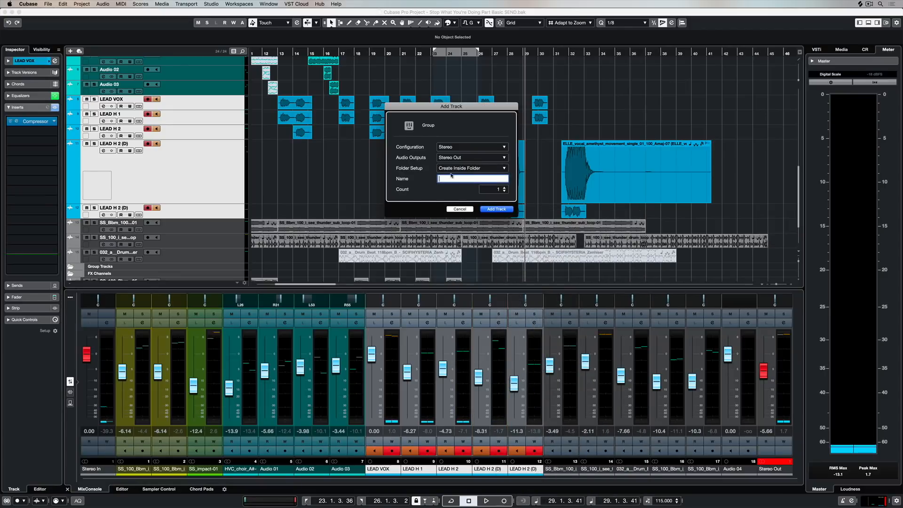
click(444, 148)
click(445, 148)
key(Return)
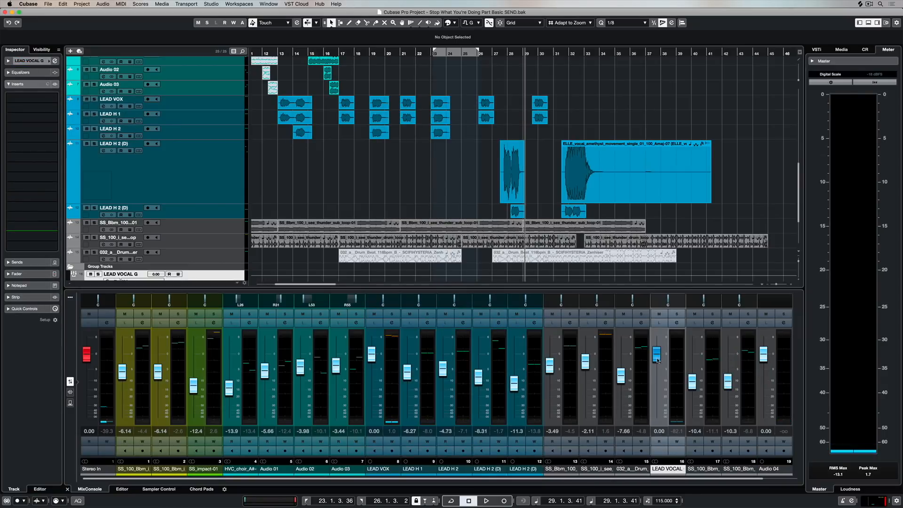
Test the LEAD VOCAL G fader during playback and return it to 0 dB, balancing LEAD H 1 at -5.66 dB and LEAD H 2 at -6.28 dB.
key(Home)
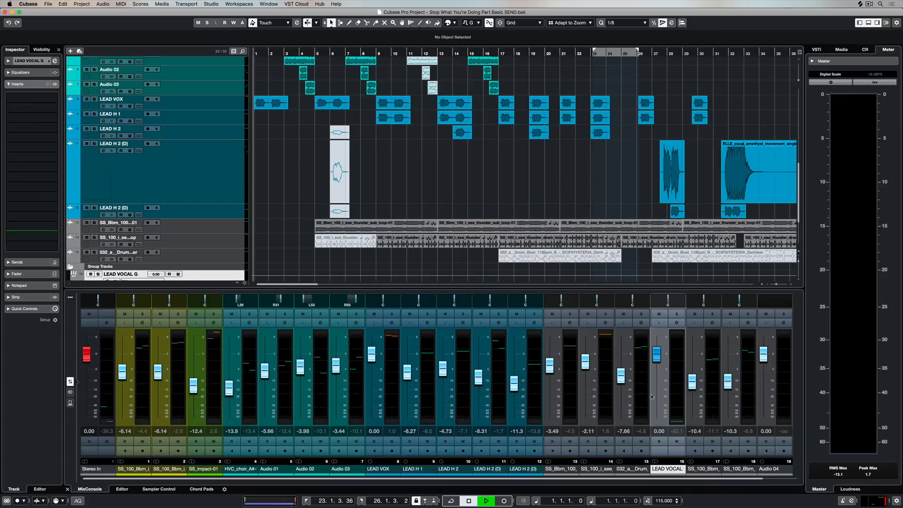
drag(651, 396, 656, 408)
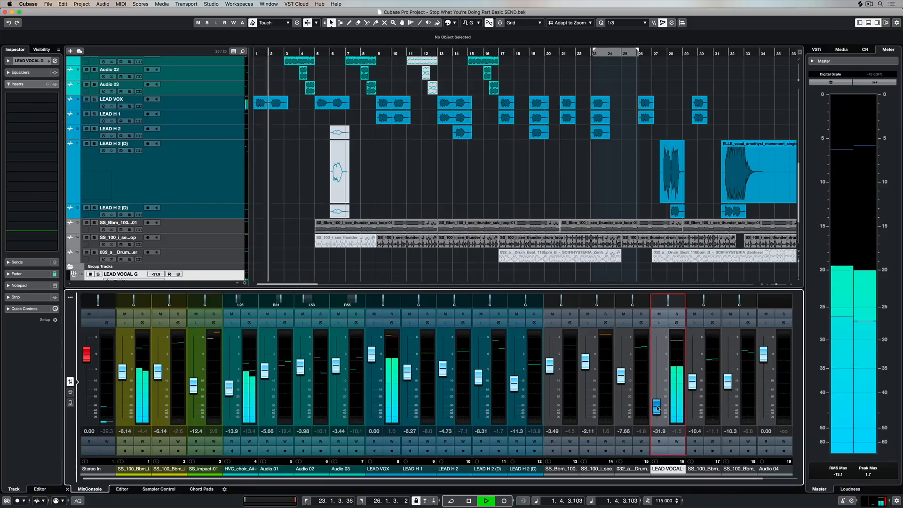
click(530, 53)
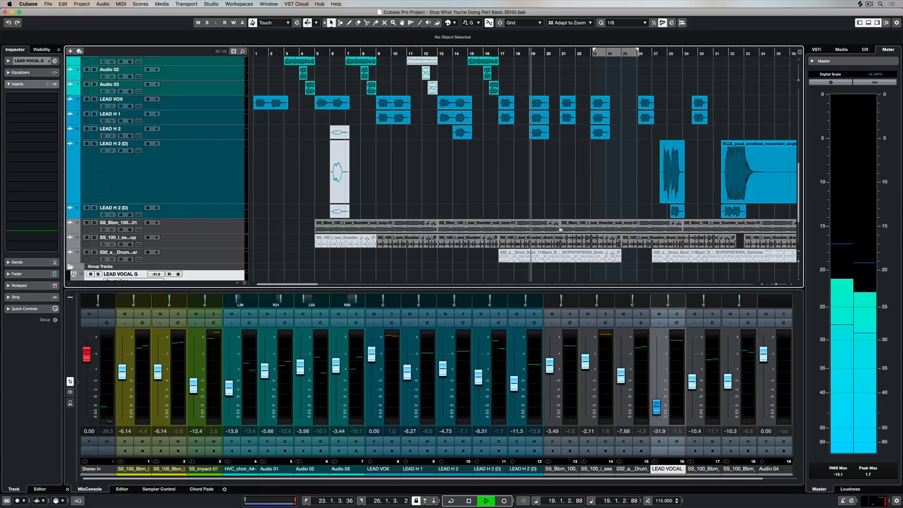
drag(657, 407, 658, 385)
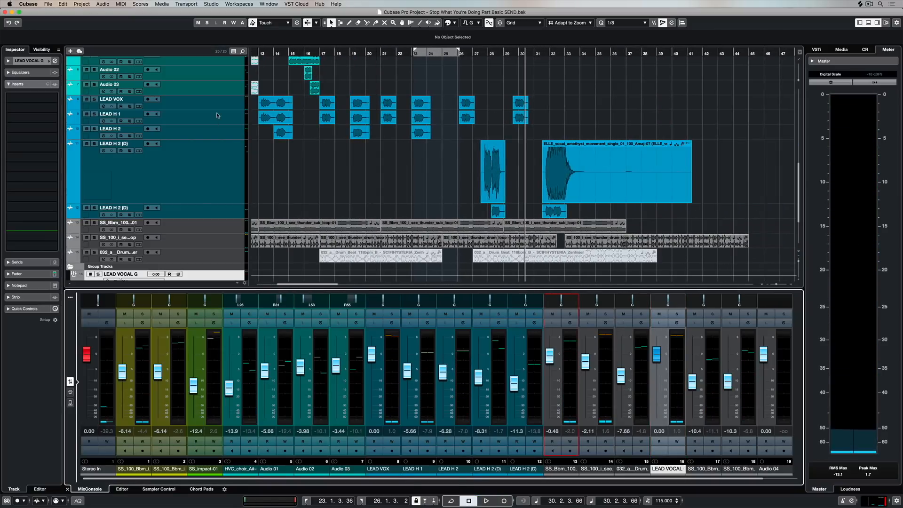
Open the separate MixConsole window, expand the Routing racks and select the LEAD VOX channel.
click(211, 3)
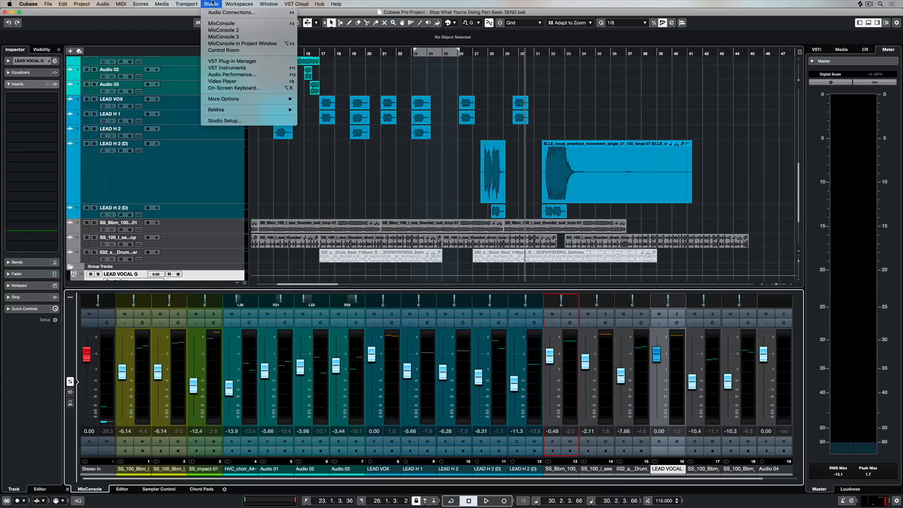
click(217, 23)
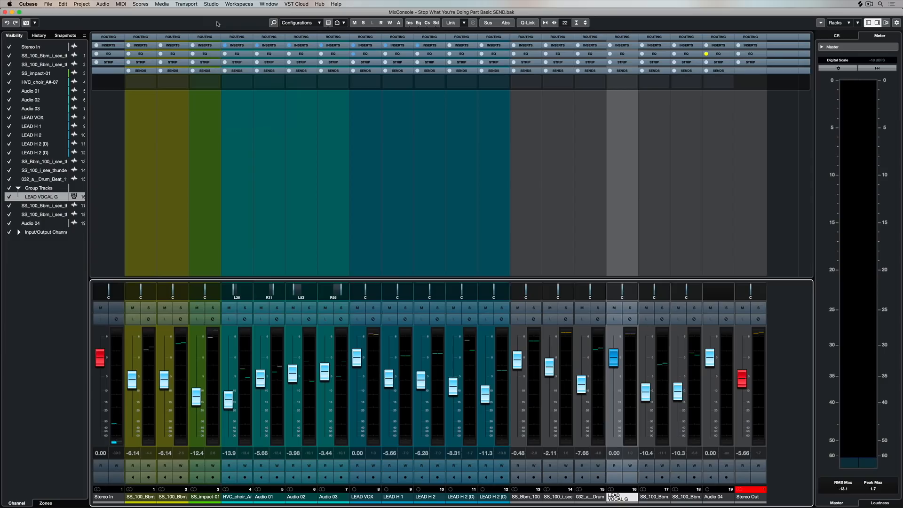
click(109, 37)
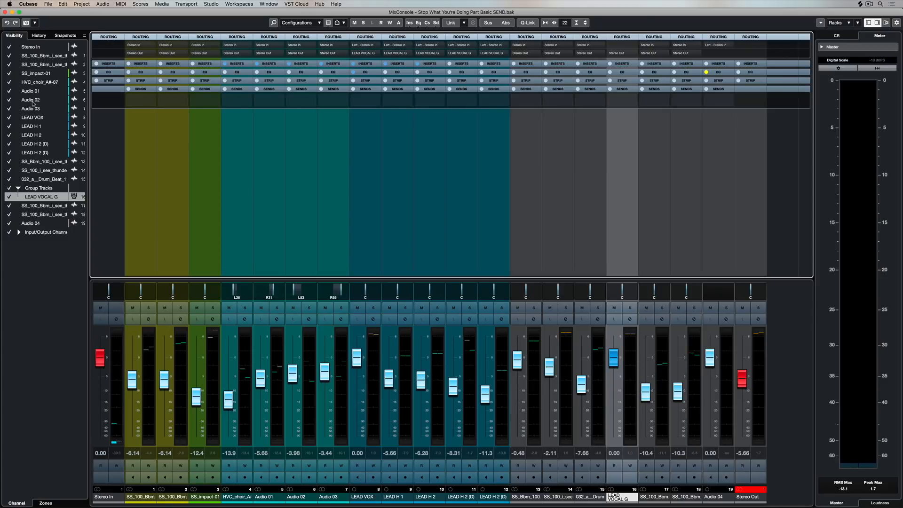
click(33, 117)
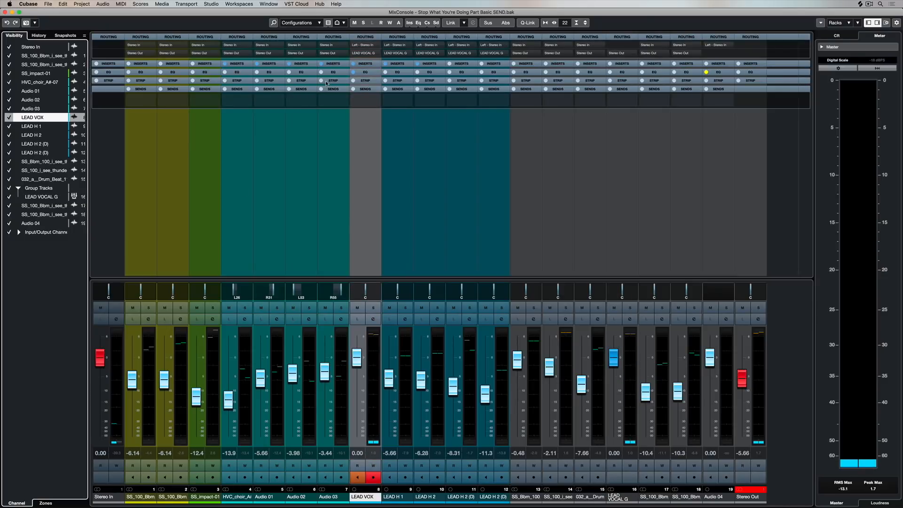
Preview the Strip racks, collapse them and expand the Inserts and EQ racks alongside Routing.
click(366, 90)
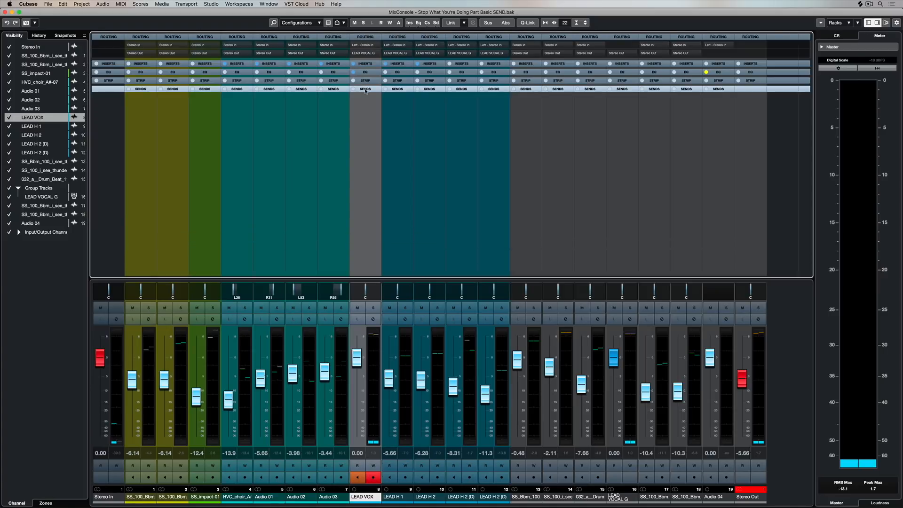
click(365, 80)
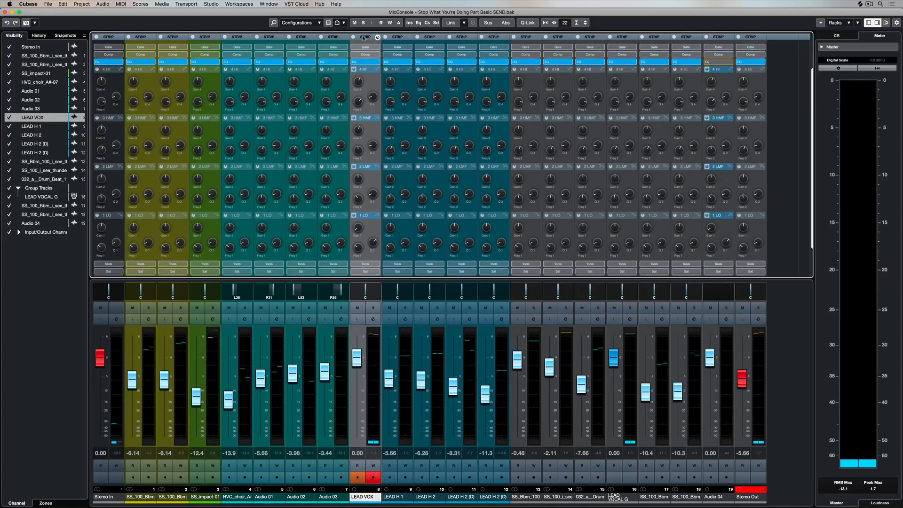
click(363, 37)
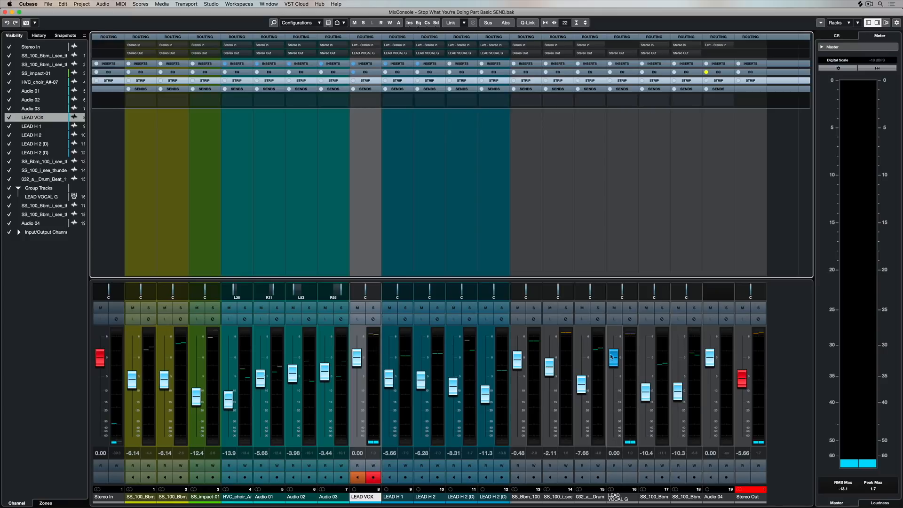
click(363, 64)
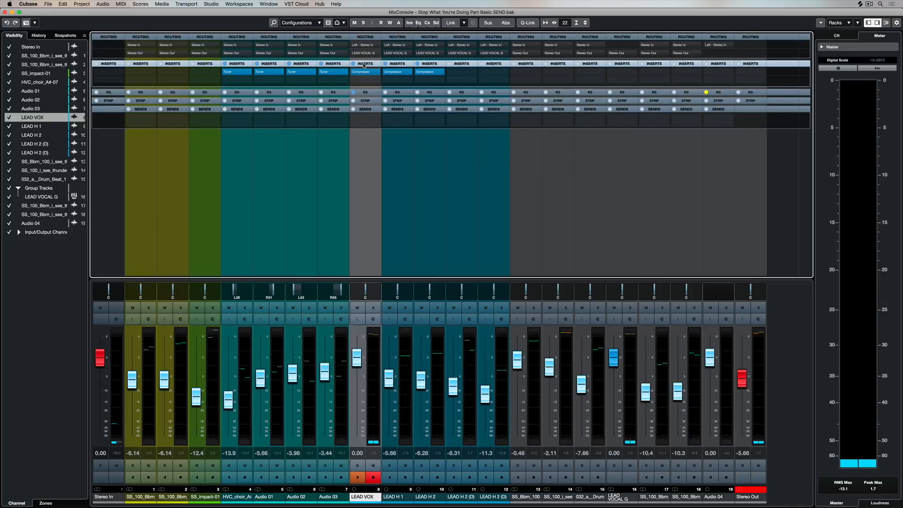
click(366, 92)
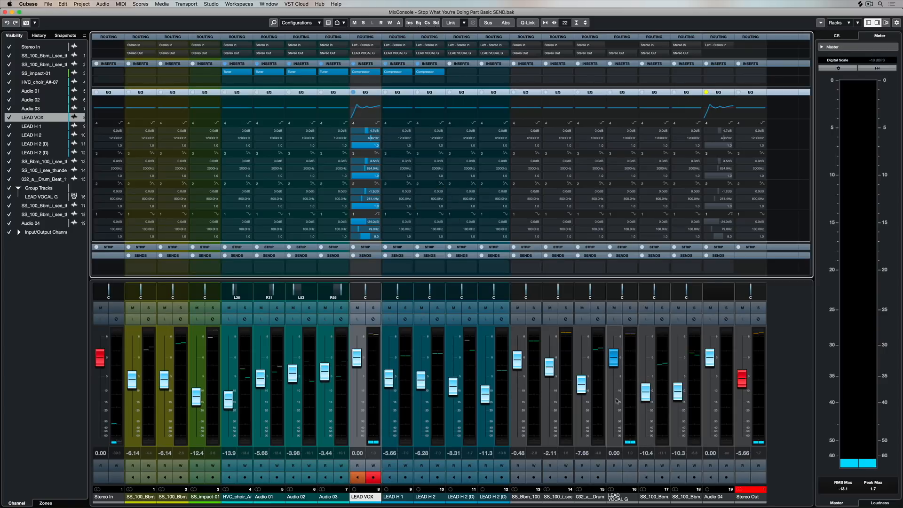
Search for "rever", load REVerence in the first insert slot of LEAD VOCAL G and start playback.
click(615, 498)
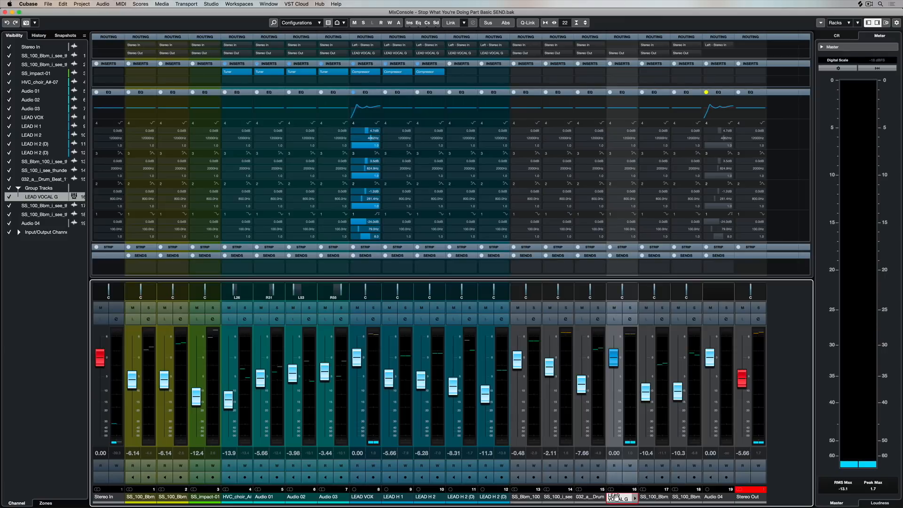
click(633, 72)
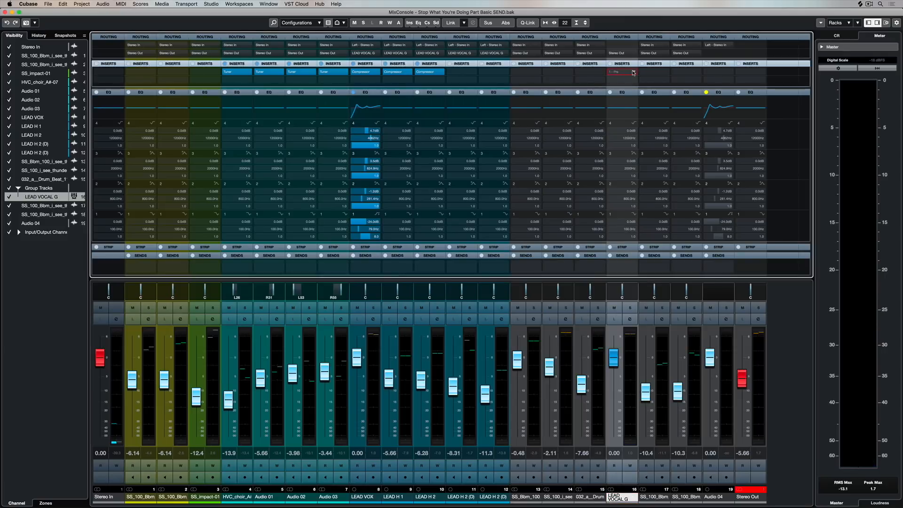
text(rever)
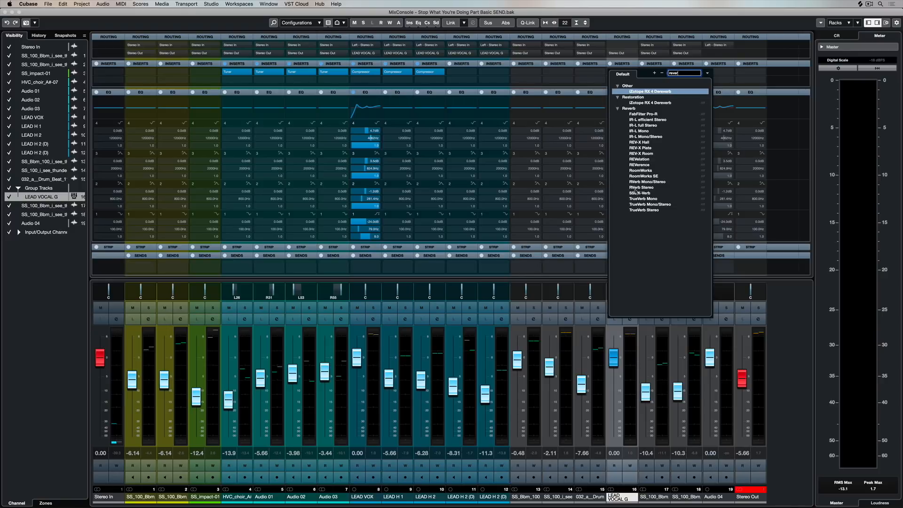
click(641, 165)
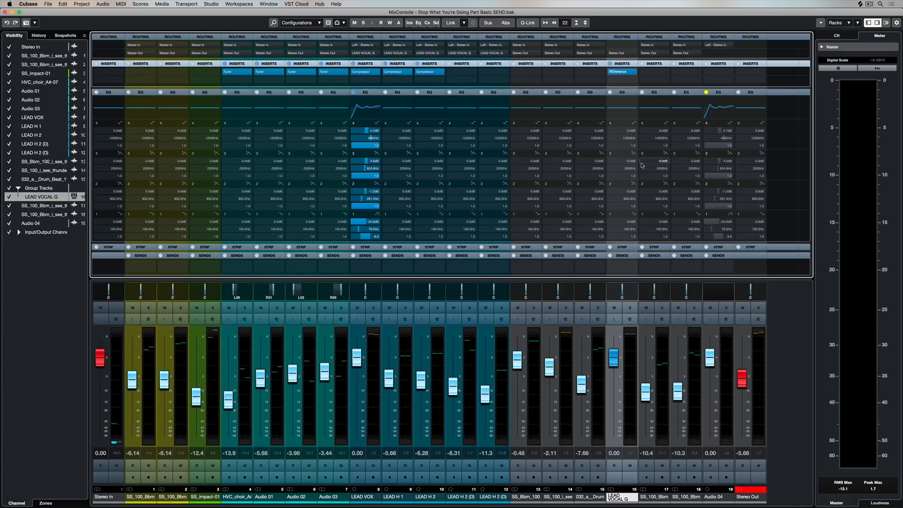
key(space)
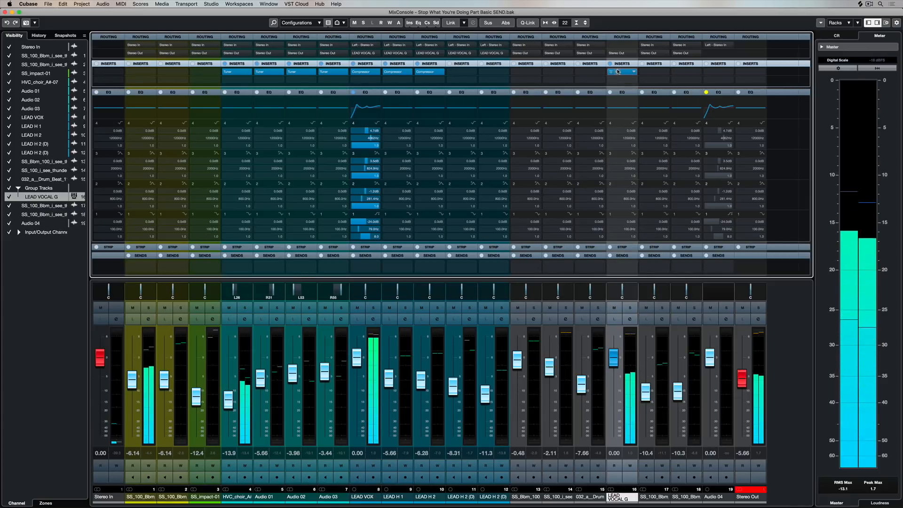
Open the REVerence editor on LEAD VOCAL G, position it over the mixer and reduce its mix to 71 %.
click(618, 72)
drag(736, 41, 368, 47)
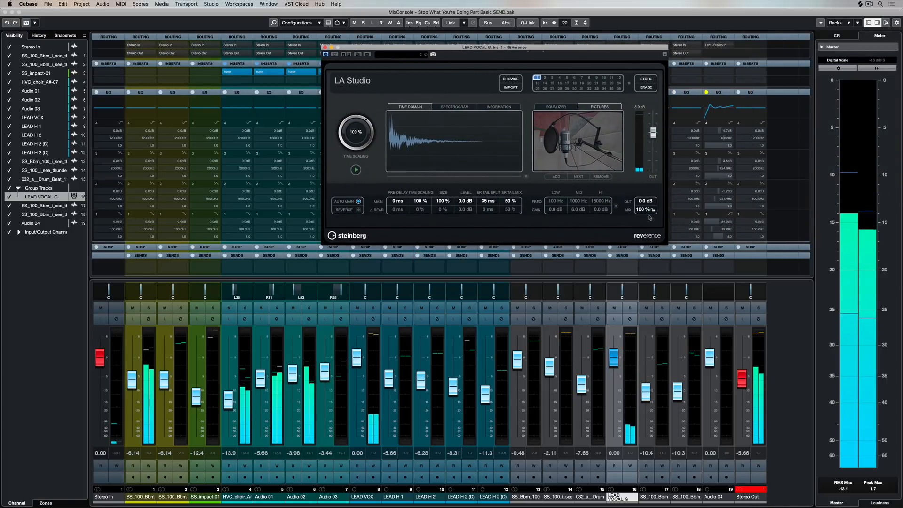
mouse_move(641, 210)
mouse_down()
mouse_move(638, 247)
mouse_move(641, 205)
mouse_up()
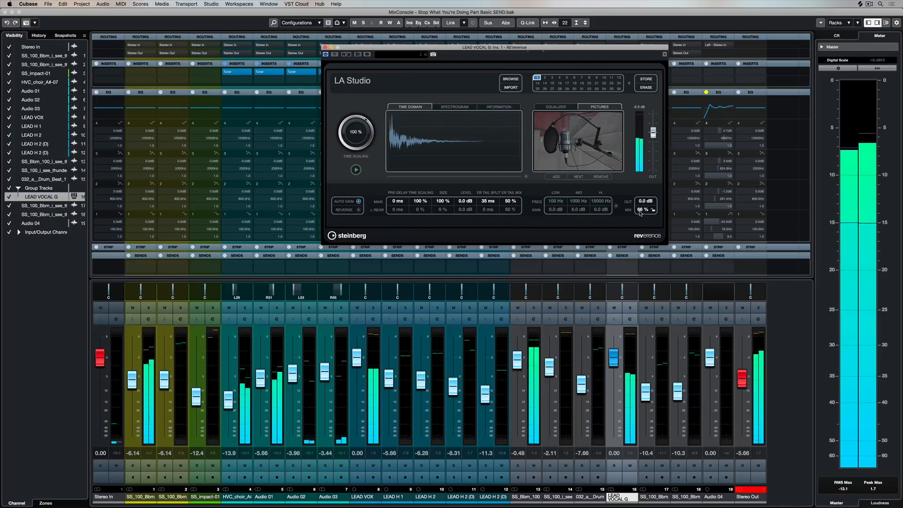
Load the Dub Plate preset in REVerence with a 62 % mix and check the LEAD VOCAL G fader at 0 dB.
click(394, 54)
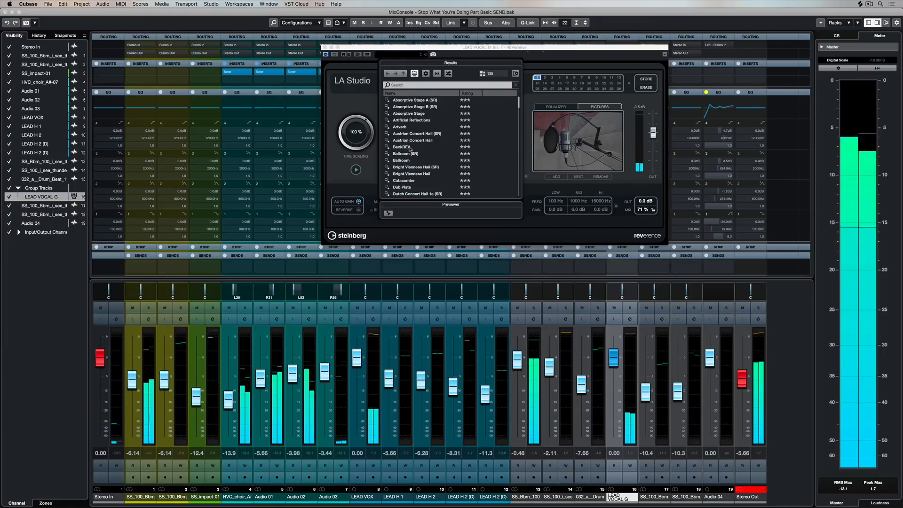
click(403, 187)
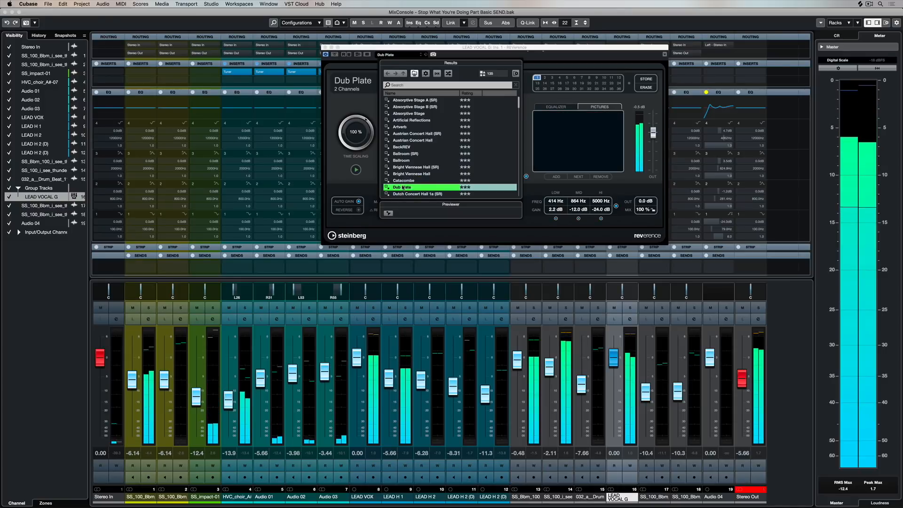
click(637, 191)
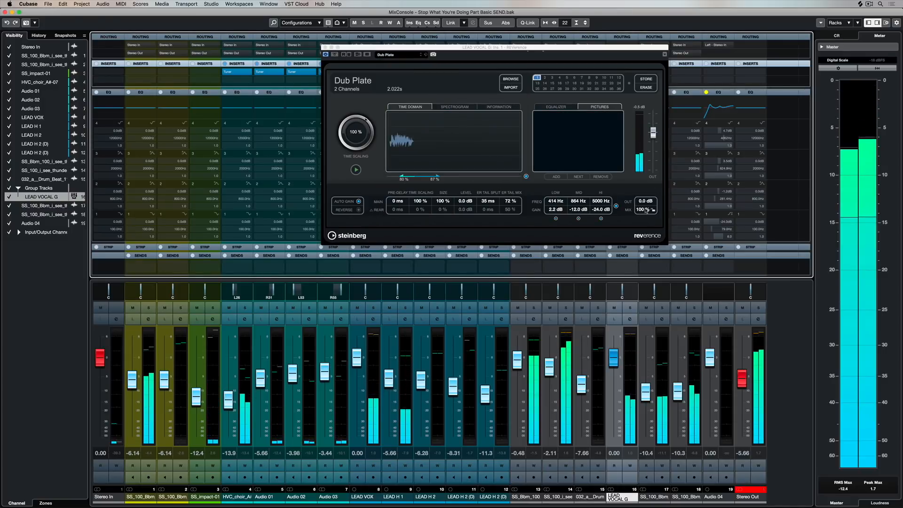
mouse_move(639, 210)
mouse_down()
mouse_move(640, 231)
mouse_move(640, 220)
mouse_up()
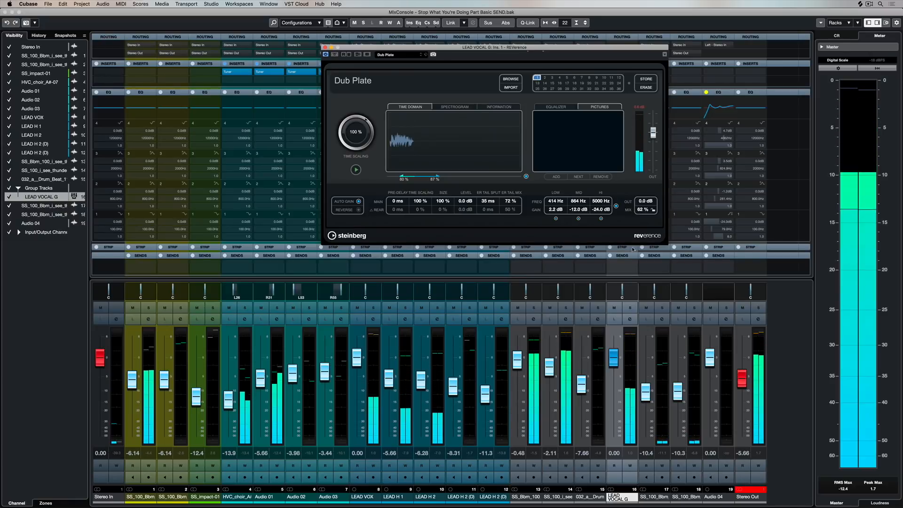
mouse_move(613, 358)
mouse_down()
mouse_move(613, 397)
mouse_move(615, 362)
mouse_up()
super+click(615, 362)
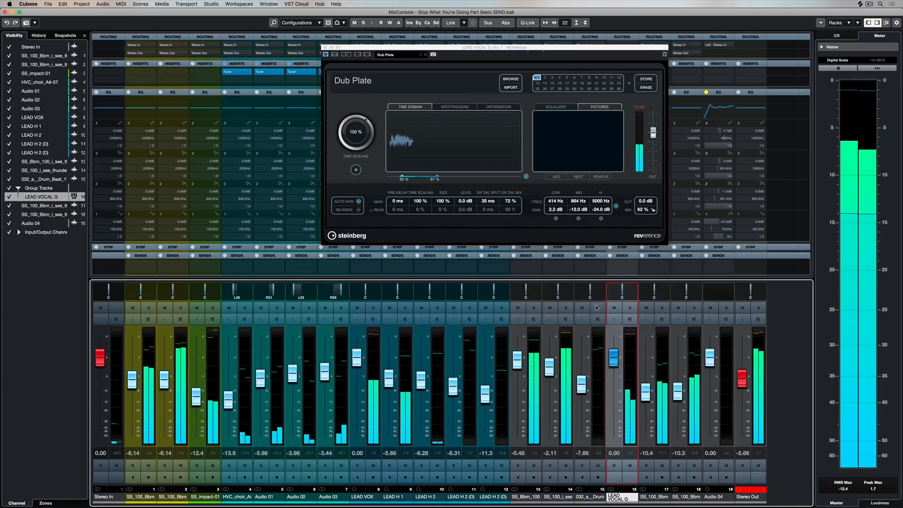
Close the REVerence editor and remove the effect from the first insert slot of LEAD VOCAL G.
click(324, 47)
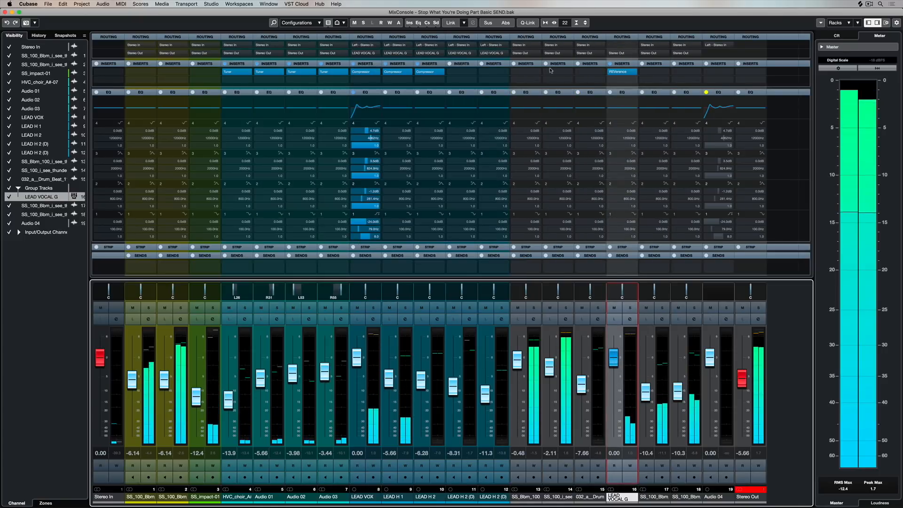
click(634, 71)
click(631, 86)
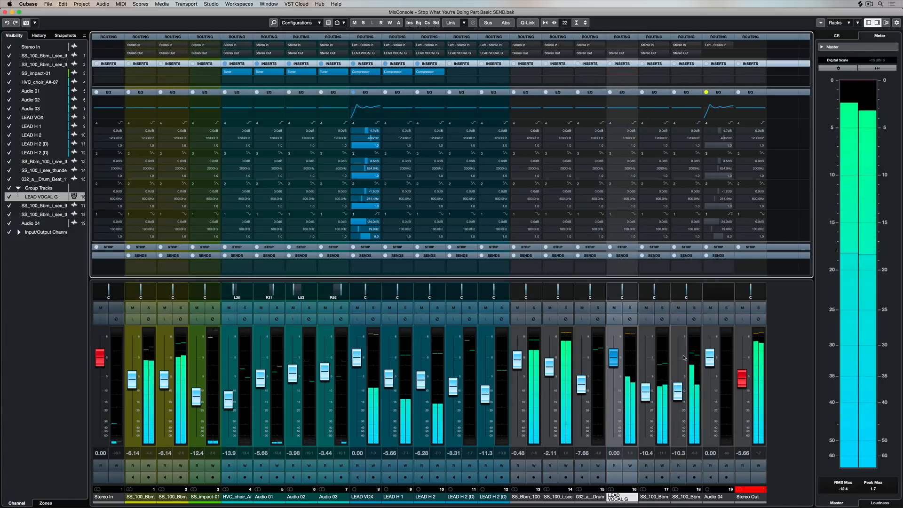
Add a stereo REVelation FX channel named LE VOX REVERB to LEAD VOCAL G, routed to Stereo Out.
right_click(626, 372)
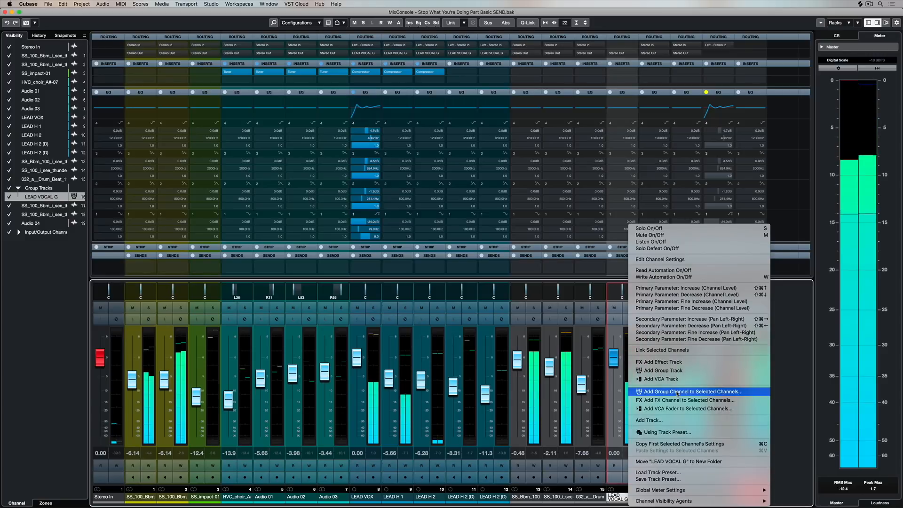
click(679, 400)
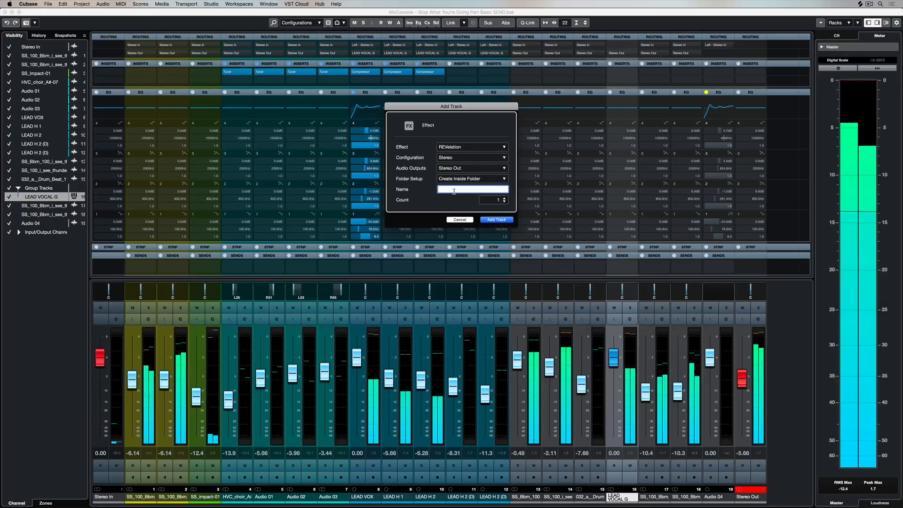
text(LE VOX REVERB)
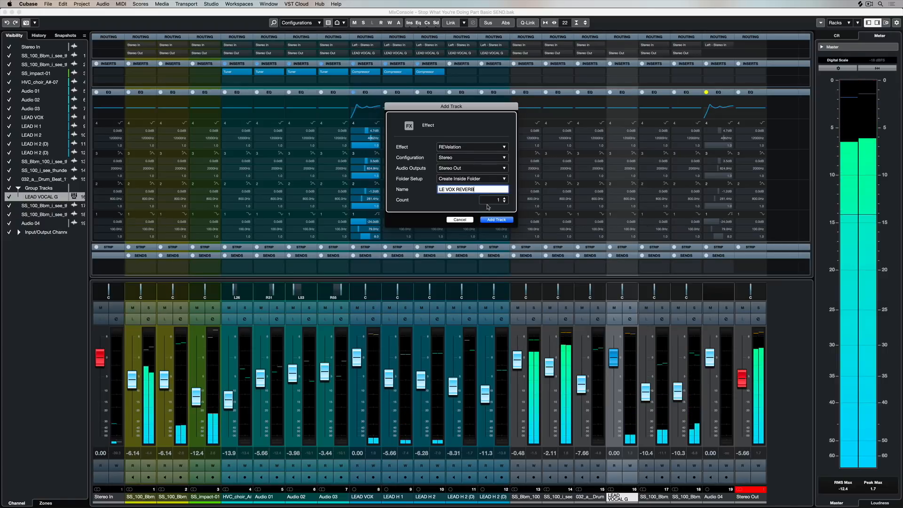
click(496, 220)
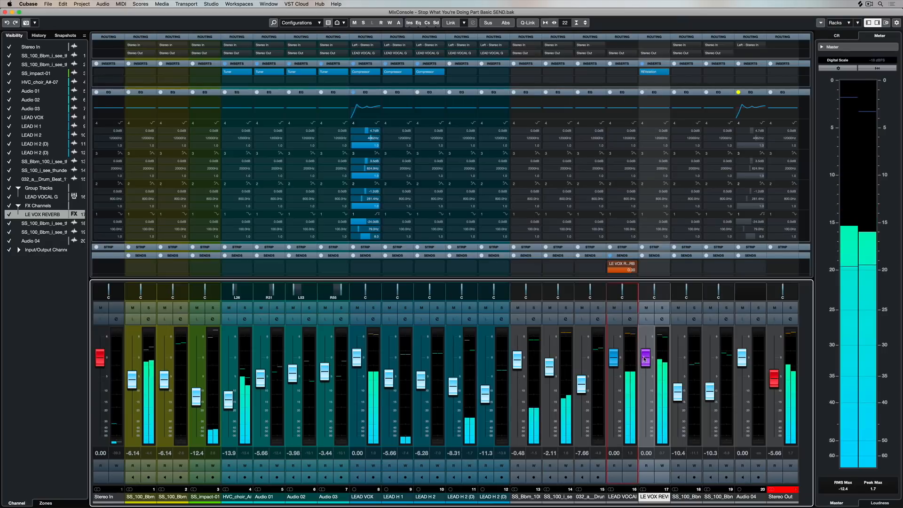
Lower the LE VOX REVERB fader to -18.3 dB and reduce the send gain feeding it from LEAD VOCAL G.
drag(645, 358, 645, 408)
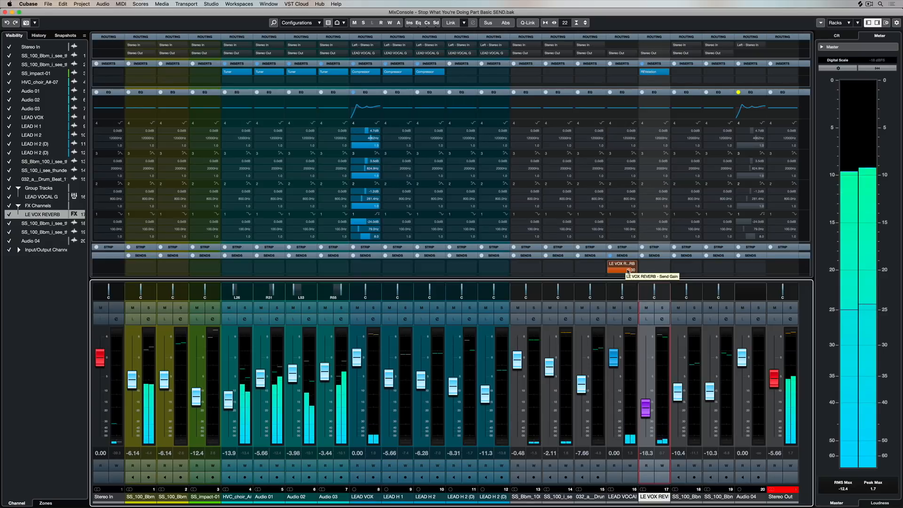
mouse_move(631, 269)
mouse_down()
mouse_move(574, 272)
mouse_move(635, 272)
mouse_up()
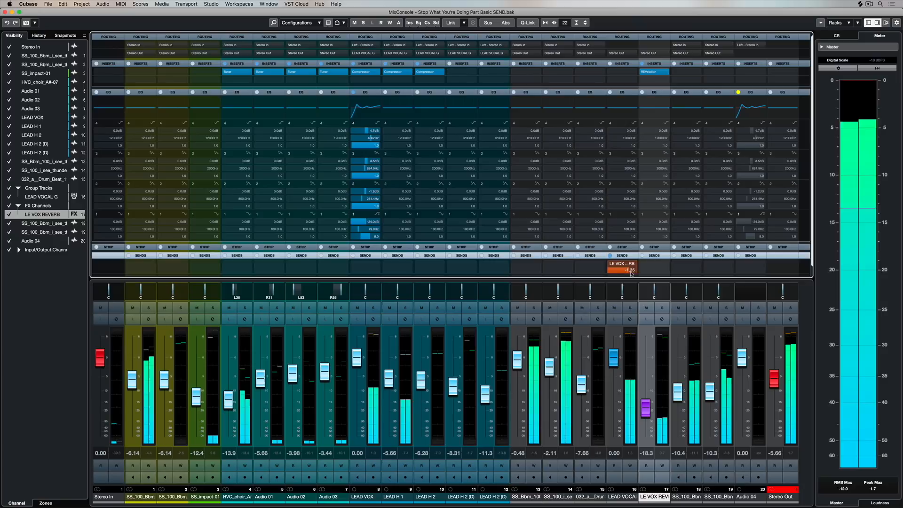
Open REVelation on LE VOX REVERB, set its main time to 97.5 % and raise the channel fader to -12.2 dB.
click(649, 72)
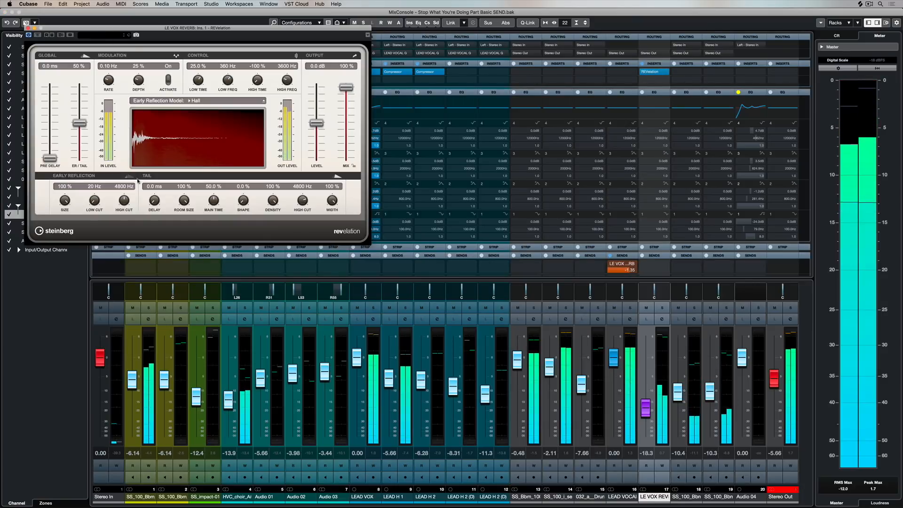
drag(214, 202, 227, 210)
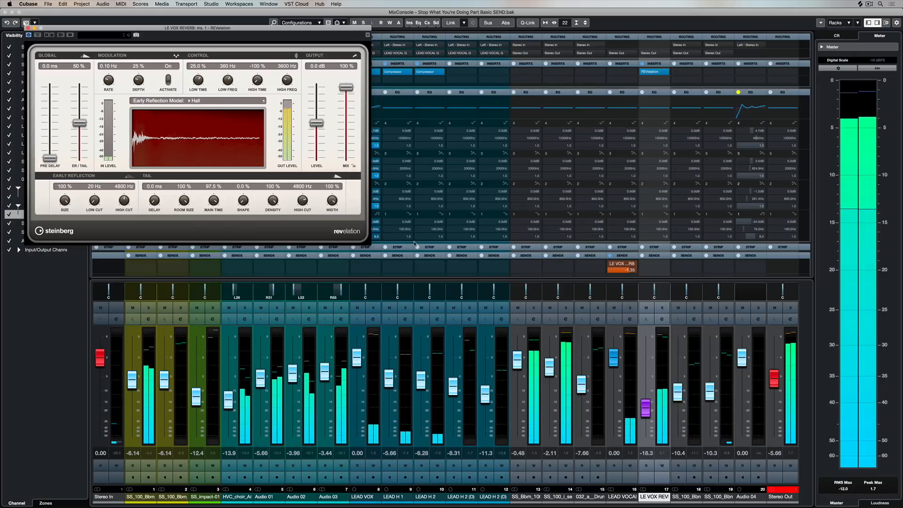
mouse_move(646, 408)
mouse_down()
mouse_move(649, 392)
mouse_move(647, 400)
mouse_up()
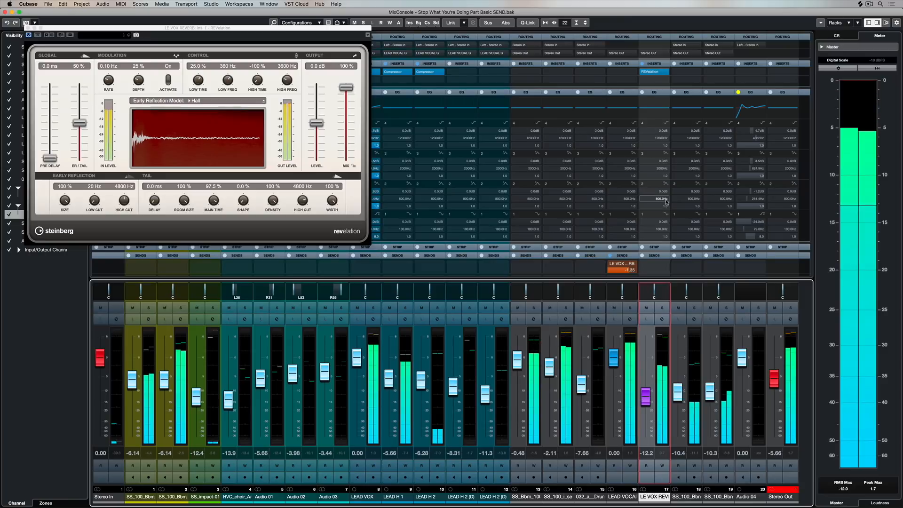
Cut the low frequencies and boost the highs in the EQ curve of the LE VOX REVERB channel.
click(658, 110)
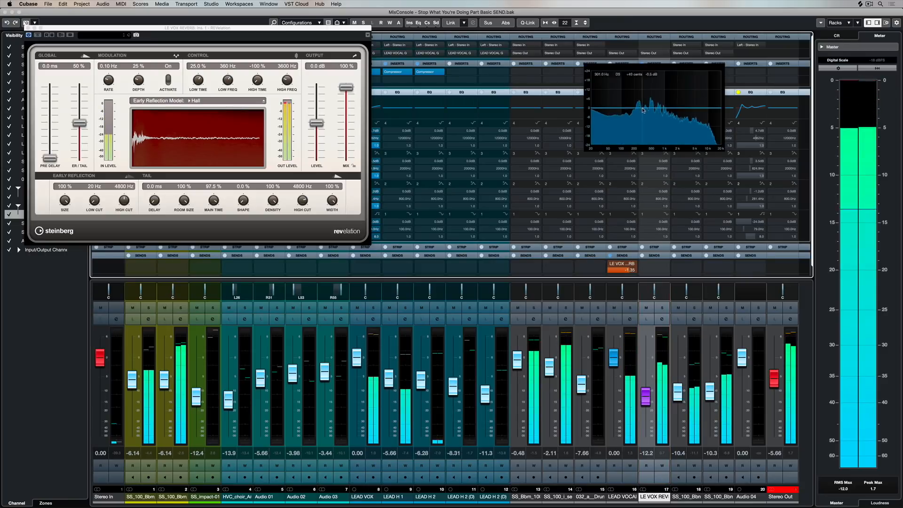
drag(599, 112, 619, 137)
drag(699, 103, 684, 98)
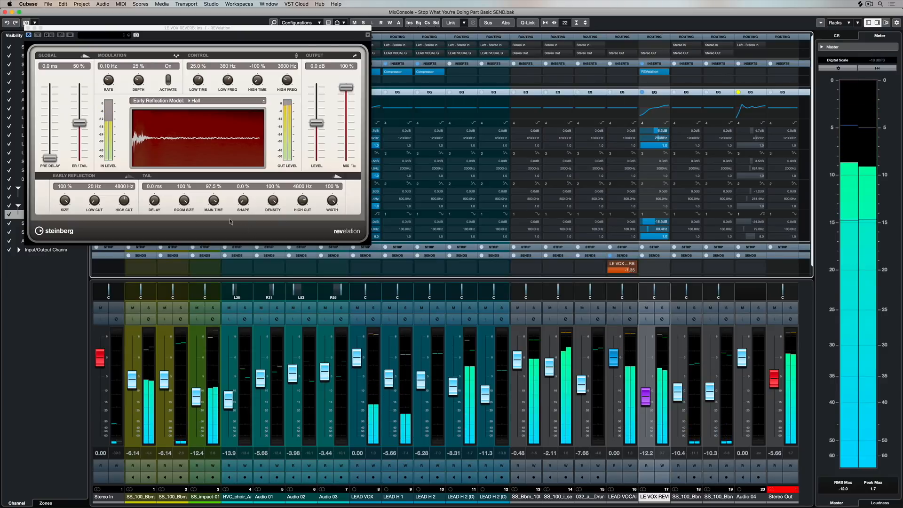
Shorten REVelation's tail with 70 % room size, a reduced main time and 14 % shape, raising the LE VOX REVERB fader to -2.69 dB.
drag(184, 200, 202, 239)
drag(184, 201, 185, 202)
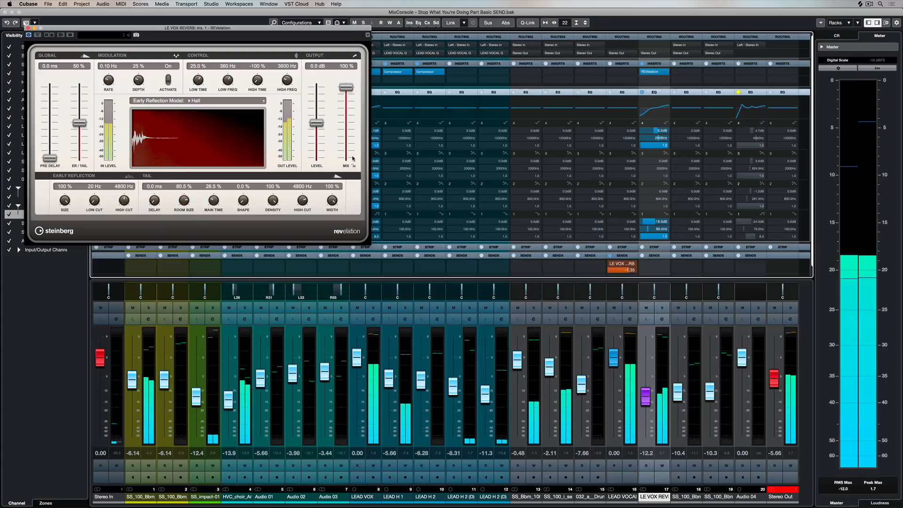
drag(646, 396, 646, 369)
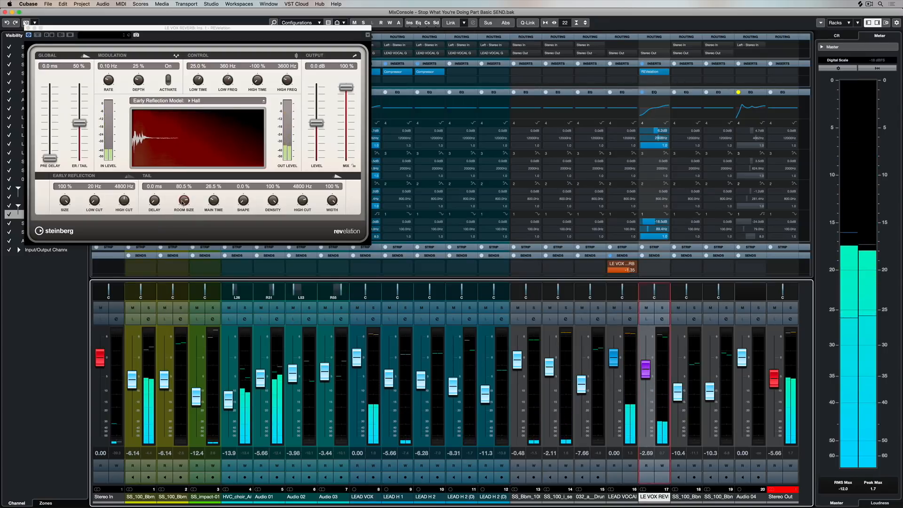
drag(183, 202, 181, 205)
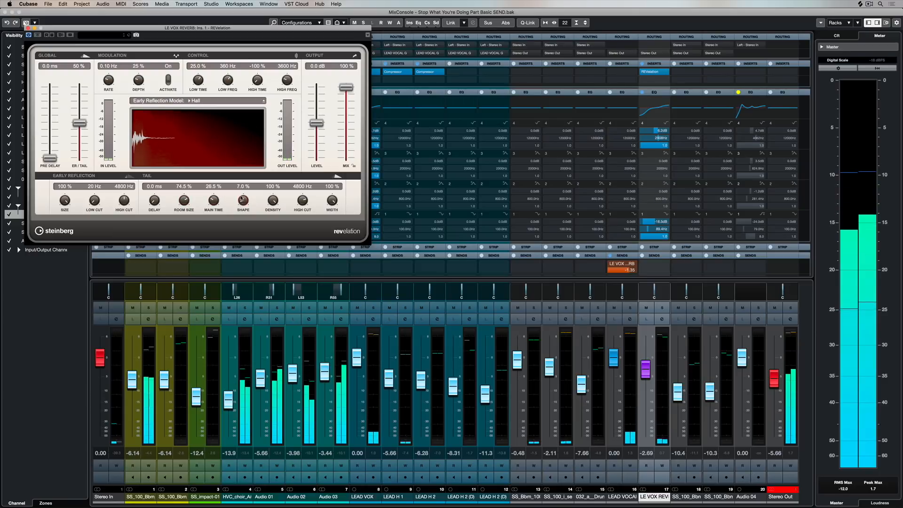
drag(242, 199, 243, 196)
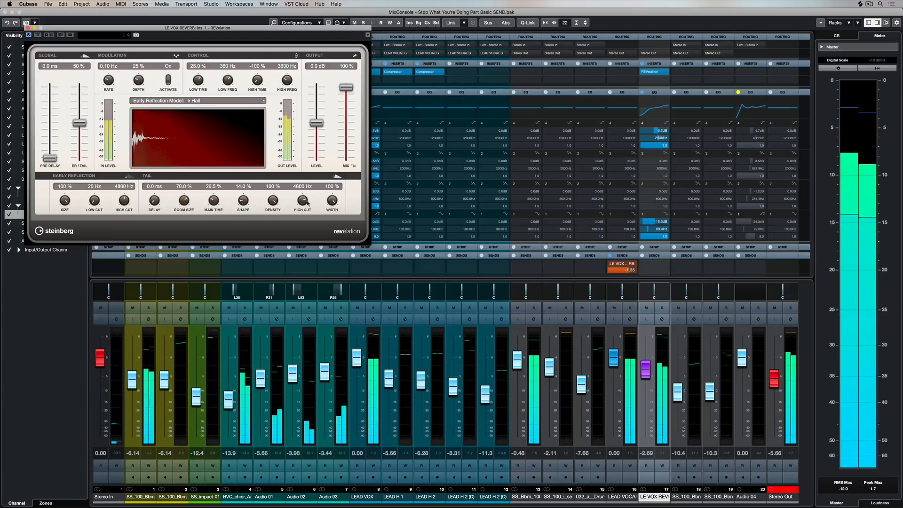
Raise the LE VOX REVERB fader to -2.31 dB and set REVelation's pre-delay to 69.7 ms.
drag(644, 376, 645, 375)
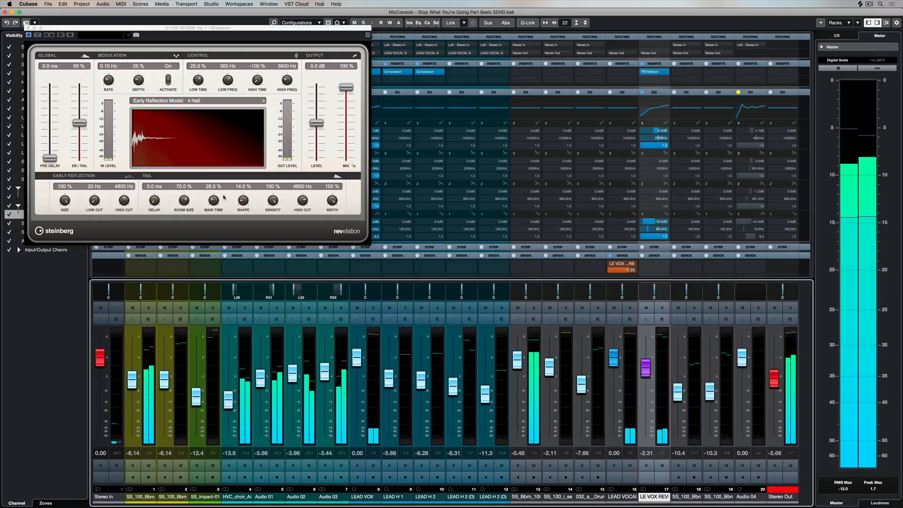
drag(50, 158, 50, 138)
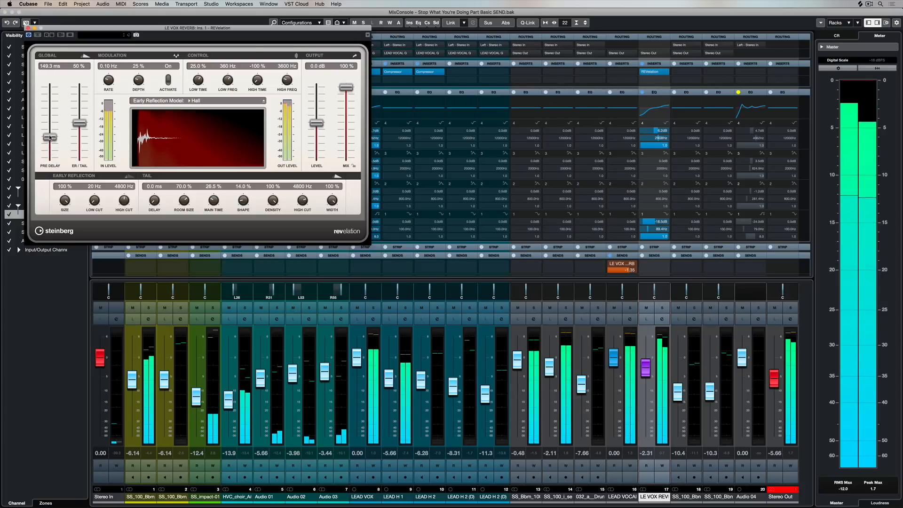
drag(50, 137, 50, 148)
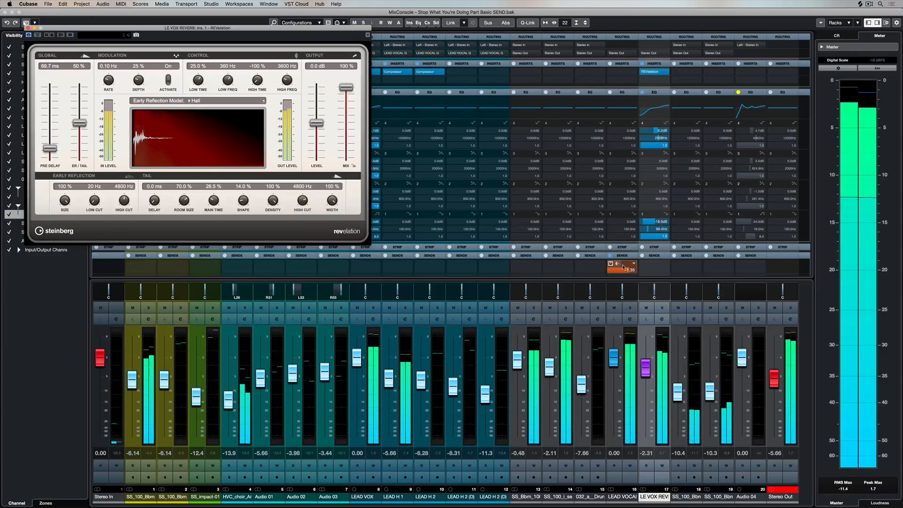
scroll(622, 254, down, 1)
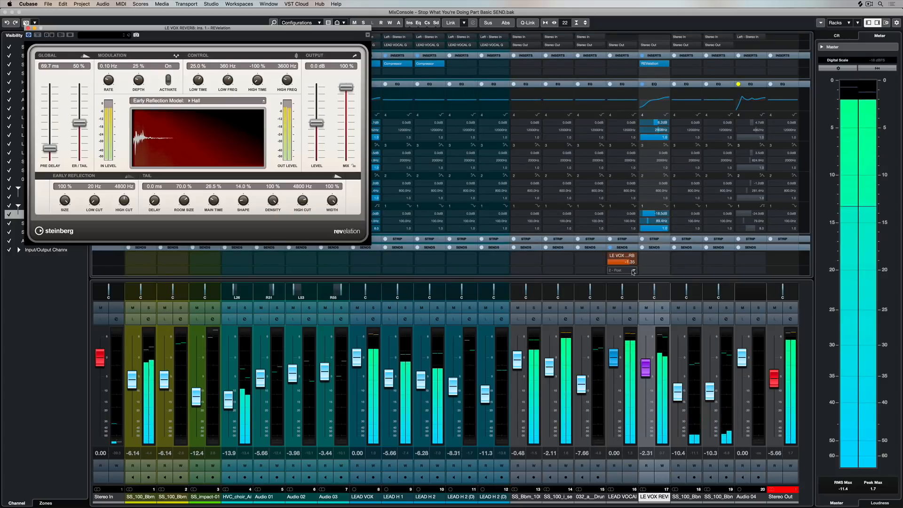
click(634, 271)
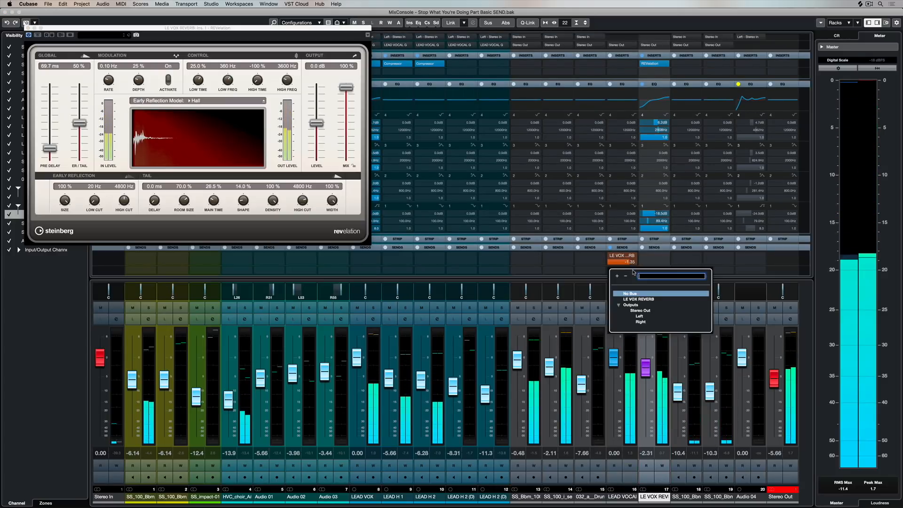
click(593, 272)
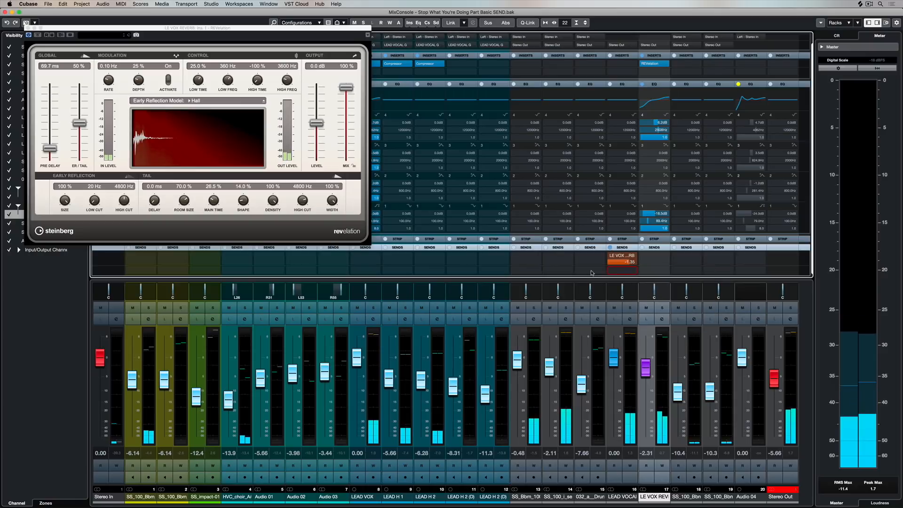
drag(603, 273, 622, 274)
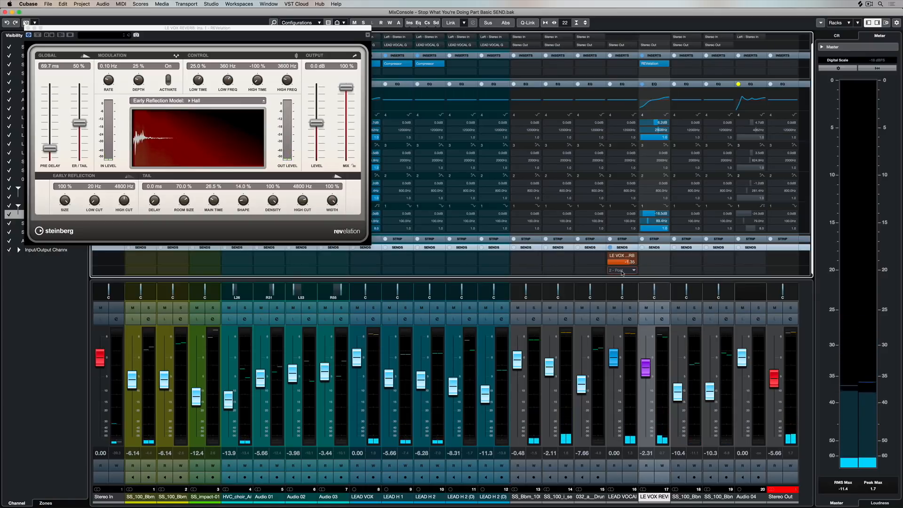
Add a stereo FX channel named L VOX DELAY with MultiTap Delay to the selected LEAD VOCAL G channel.
right_click(632, 363)
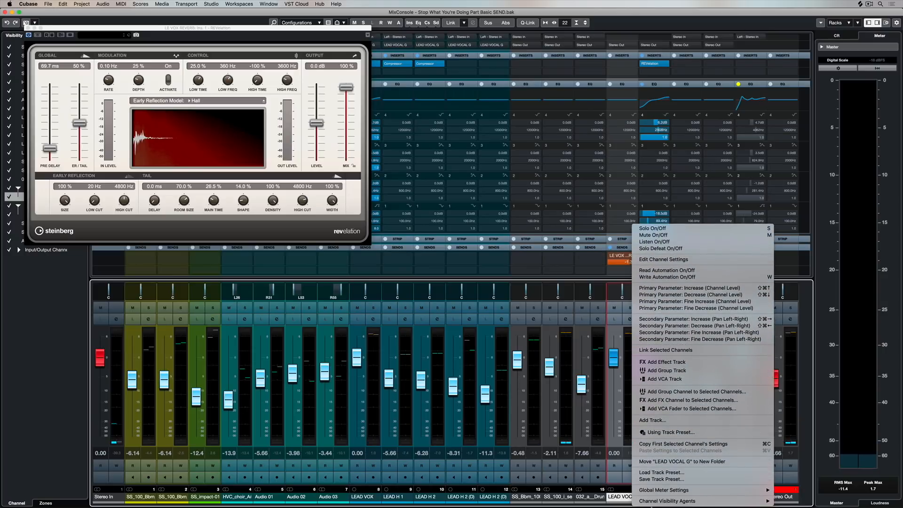
click(683, 400)
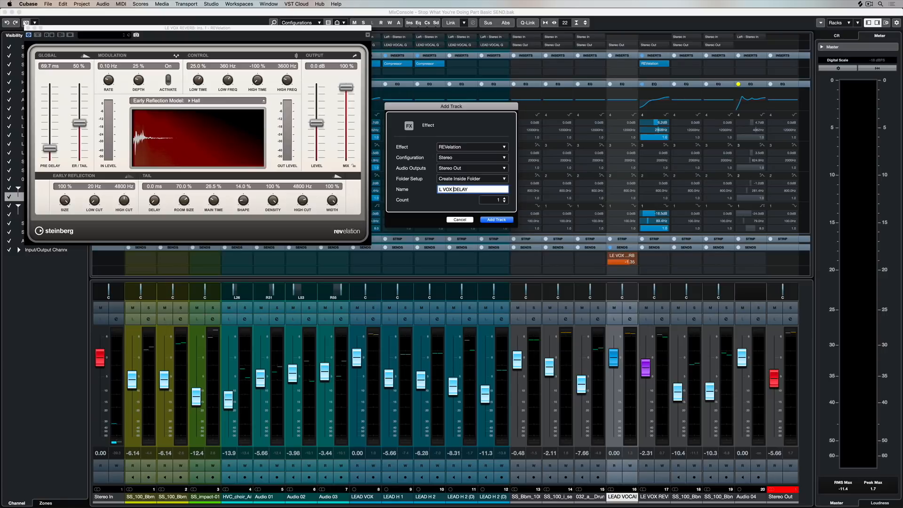
click(454, 148)
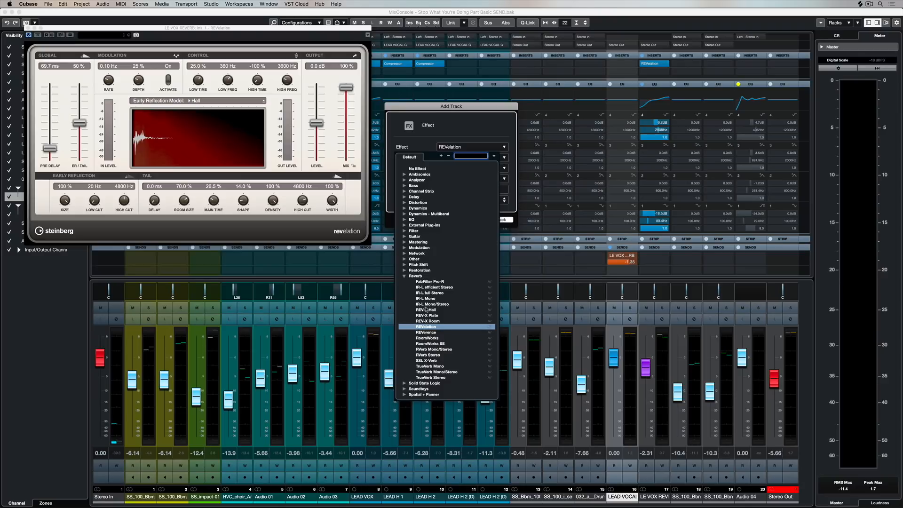
click(404, 197)
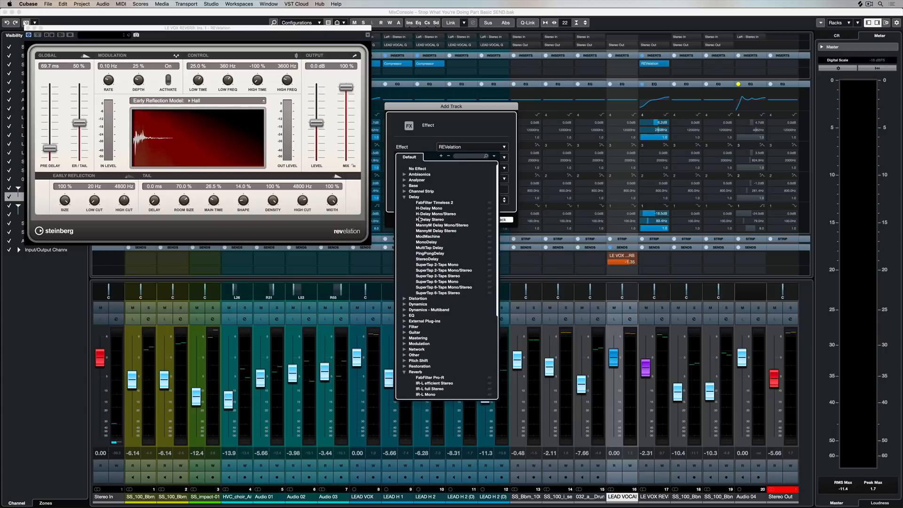
click(426, 248)
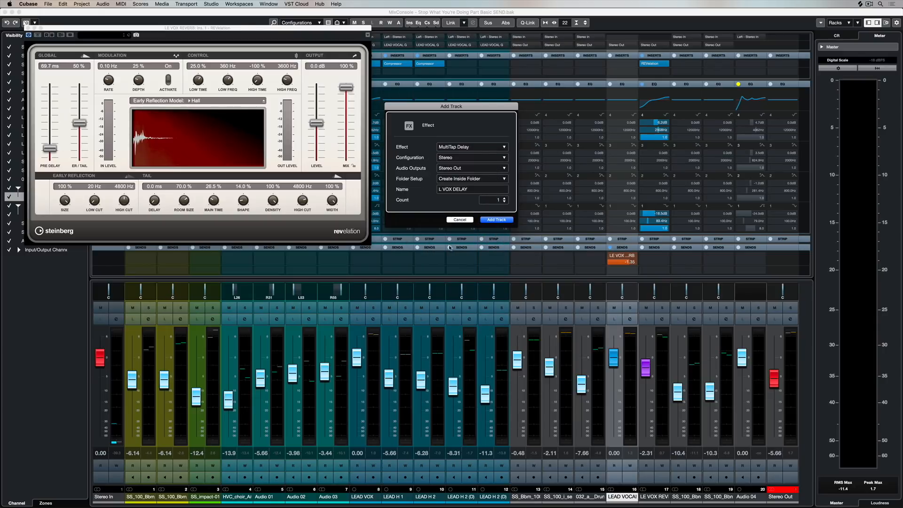
click(491, 220)
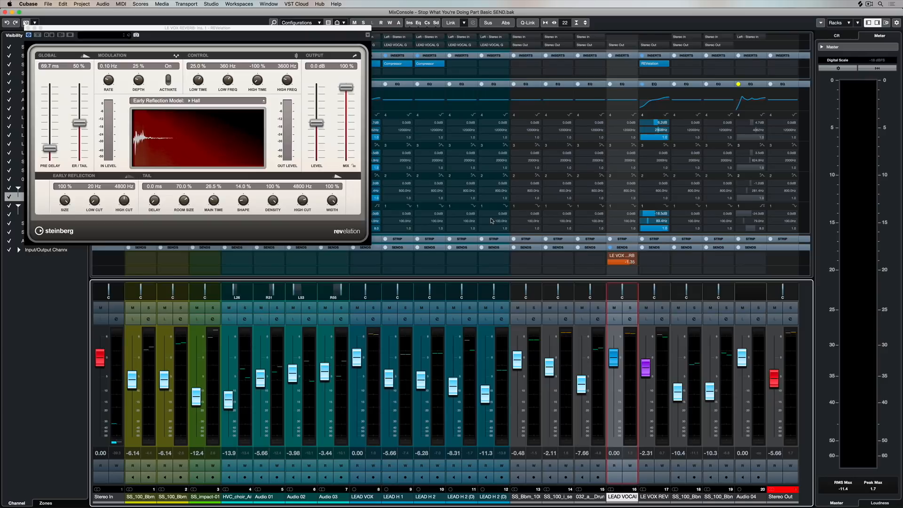
Collapse the EQ rack, raise LEAD VOCAL G's send level to L VOX DELAY and start playback.
click(626, 271)
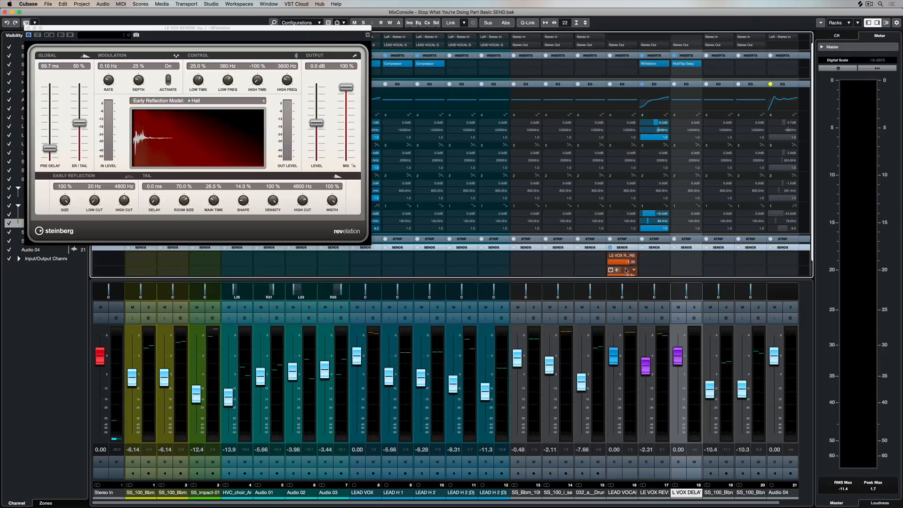
click(620, 85)
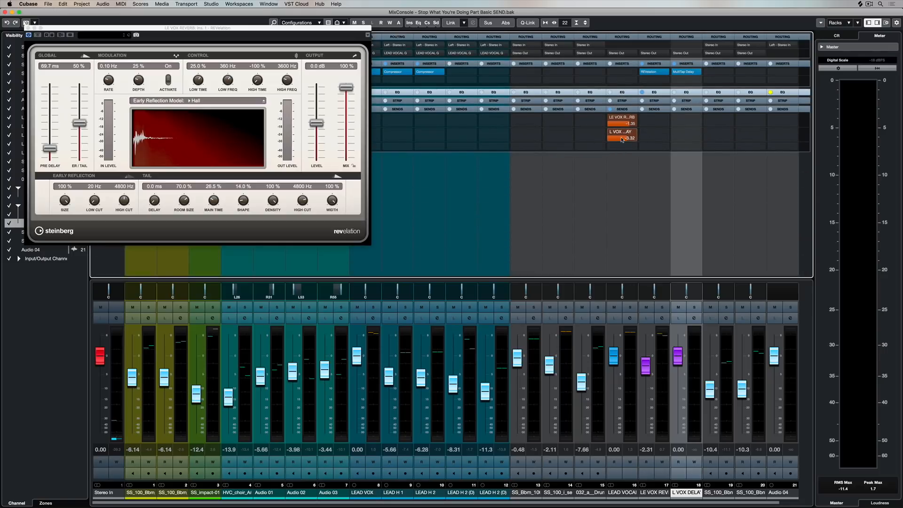
scroll(621, 139, up, 3)
scroll(621, 140, up, 2)
key(space)
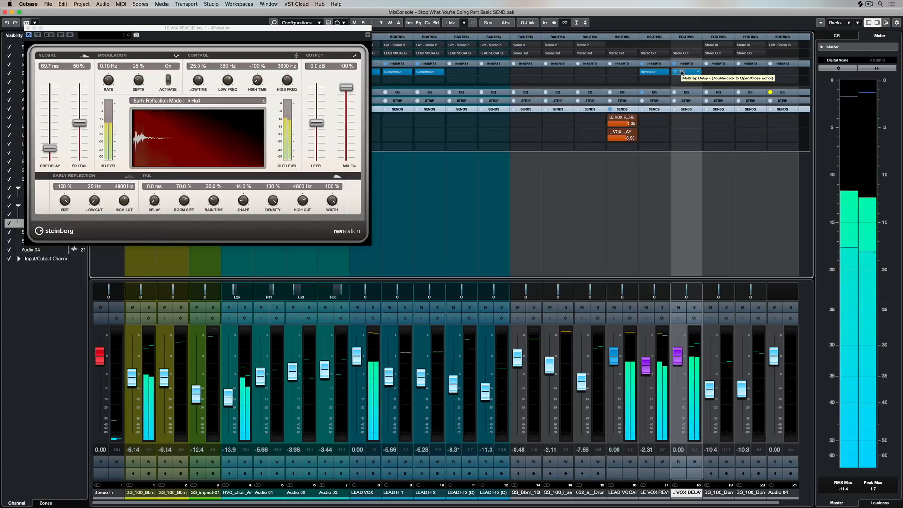
Lower the L VOX DELAY fader to -1.49 dB and enable reading and writing automation on that channel.
click(681, 359)
drag(681, 360, 681, 364)
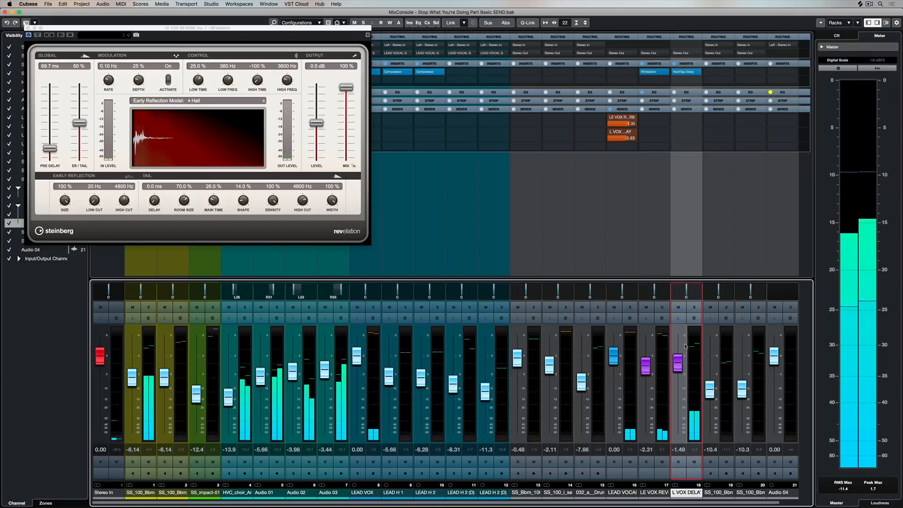
click(682, 463)
click(693, 463)
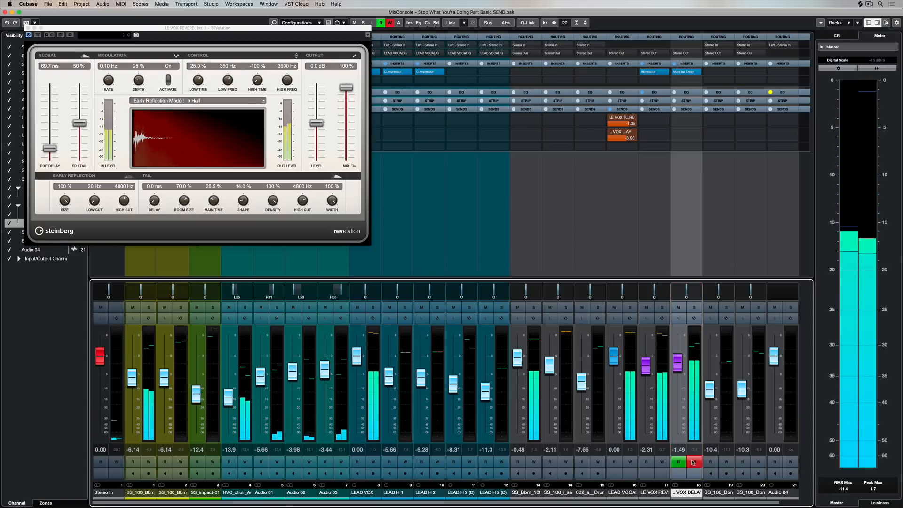
Ride the L VOX DELAY fader during playback to record volume automation, and switch automation writing off.
mouse_move(677, 363)
mouse_down()
mouse_move(676, 395)
mouse_move(678, 352)
mouse_move(678, 370)
mouse_up()
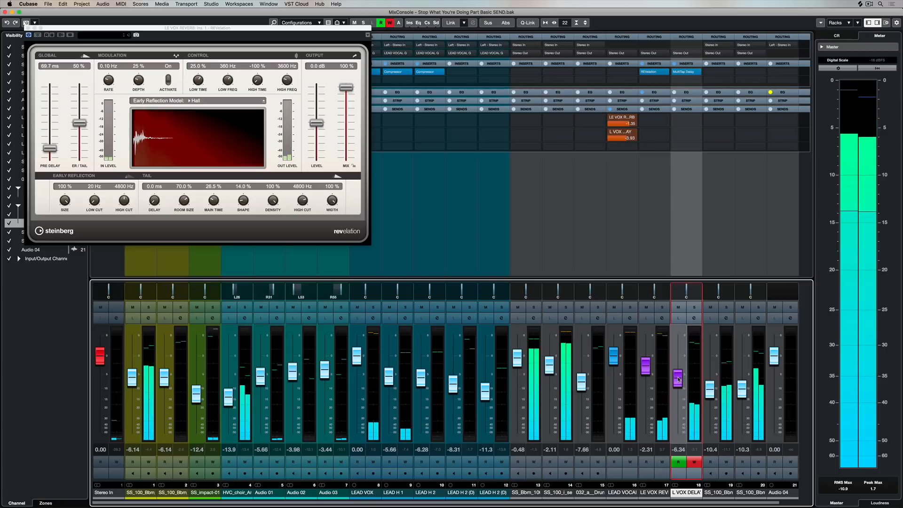
drag(679, 379, 678, 356)
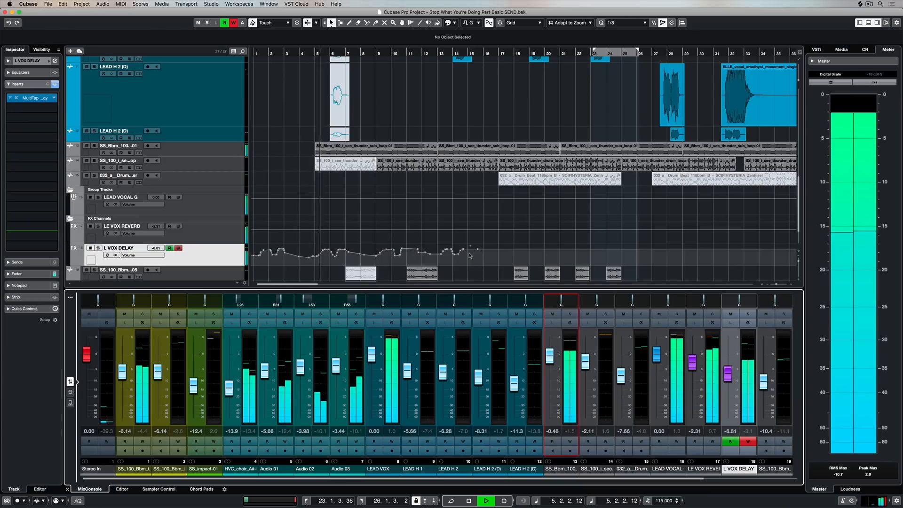
click(748, 441)
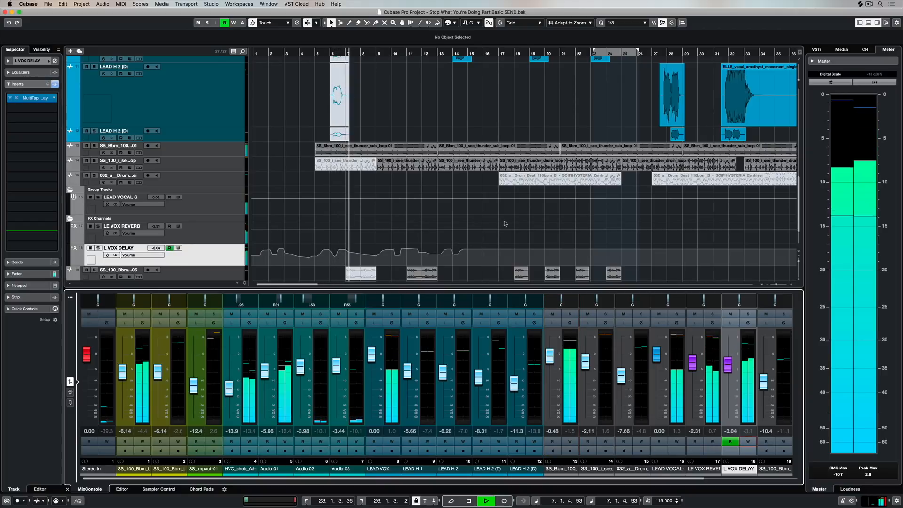
Search the effects for "comp" and choose Compressor for the MultiTap Delay insert slot on L VOX DELAY.
click(53, 98)
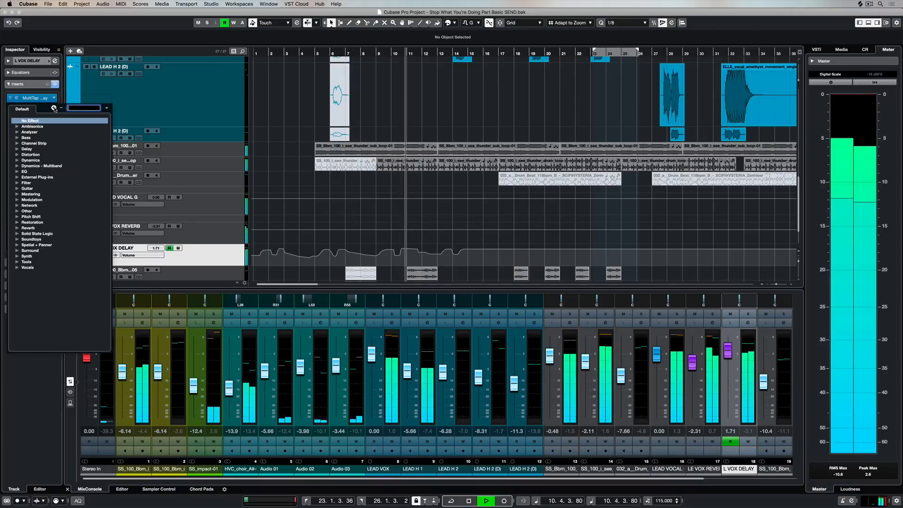
text(comp)
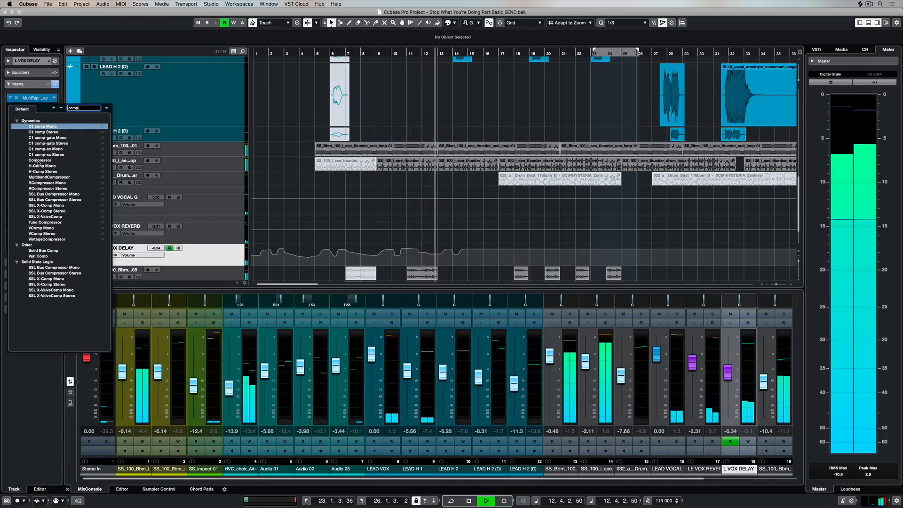
click(39, 161)
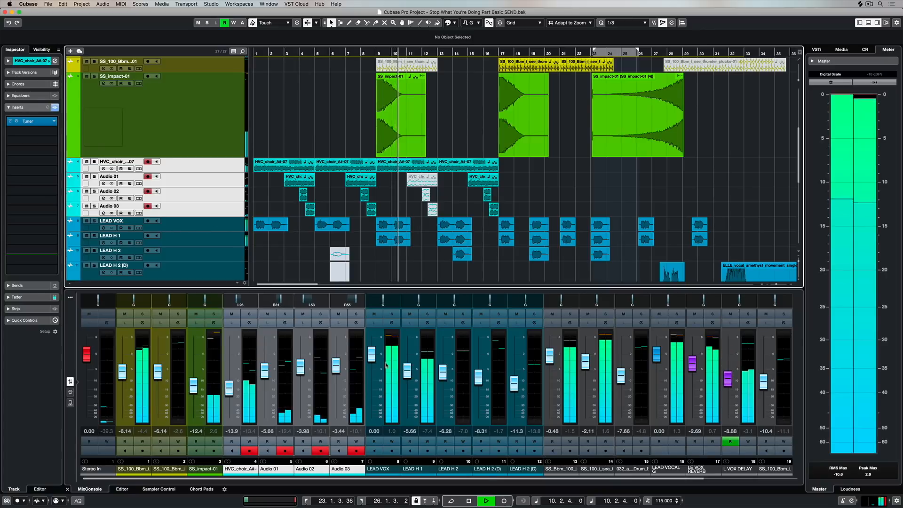
Add a stereo group channel named OOH G for the selected HVC_choir and Audio 01–03 channels and lower its fader to -2.11 dB.
right_click(353, 367)
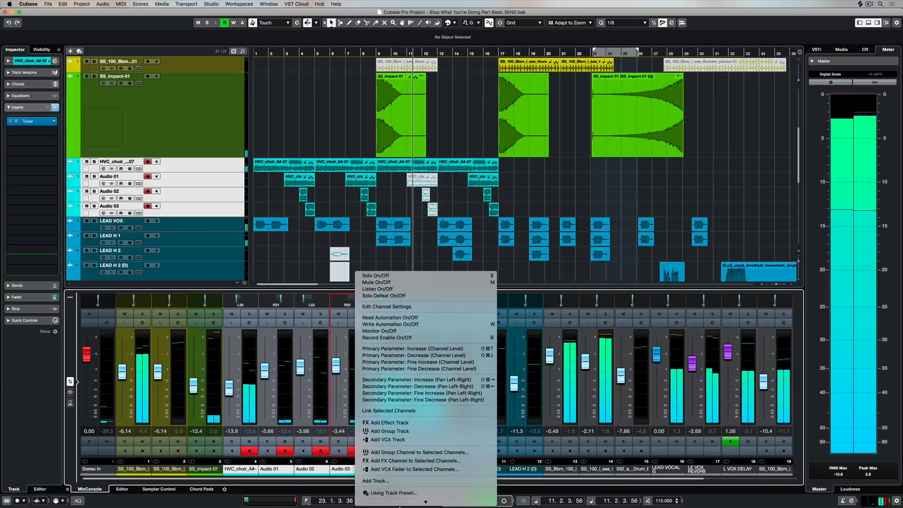
click(414, 406)
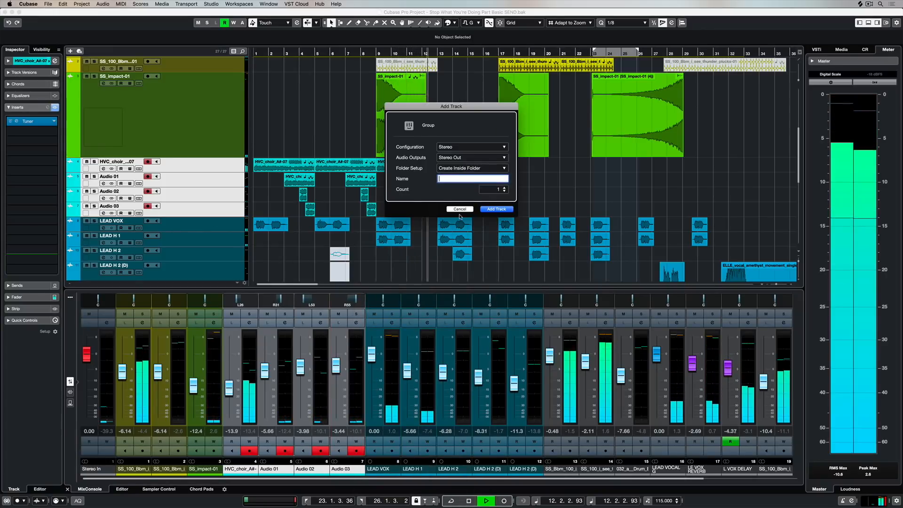
text(OO)
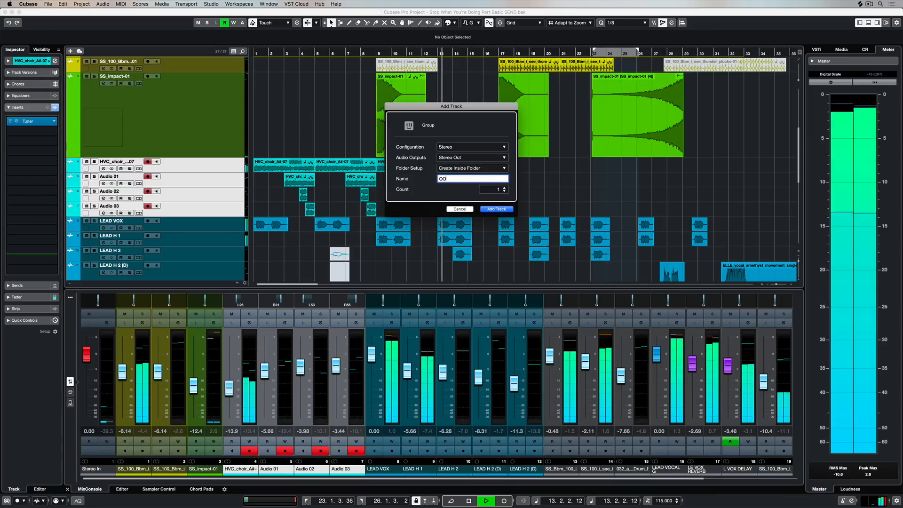
text(H G)
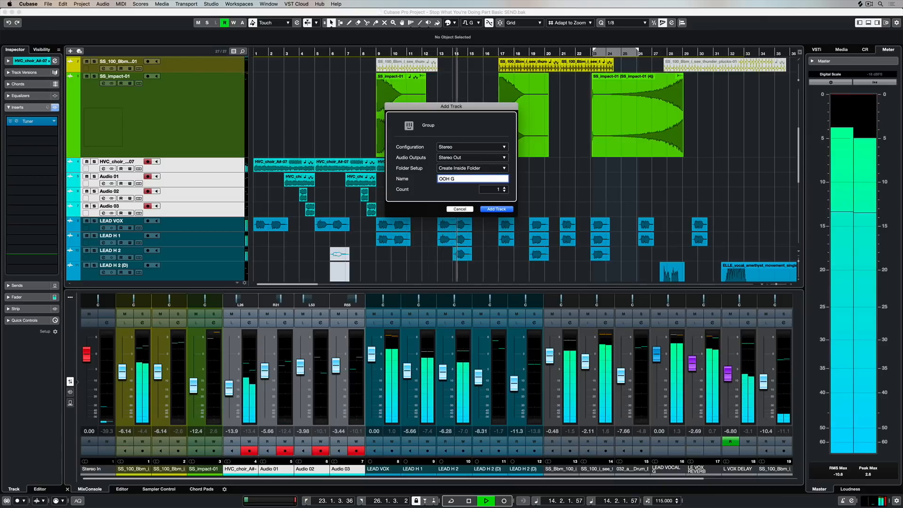
key(Return)
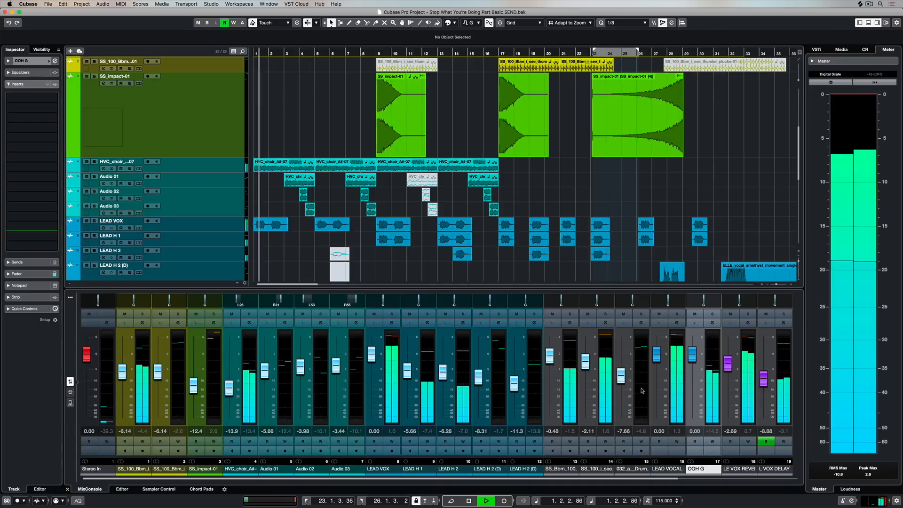
drag(691, 355, 692, 364)
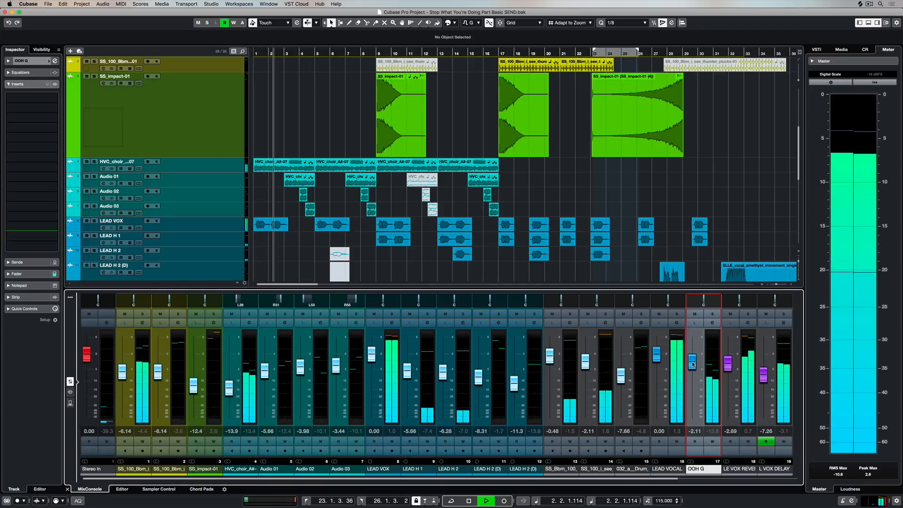